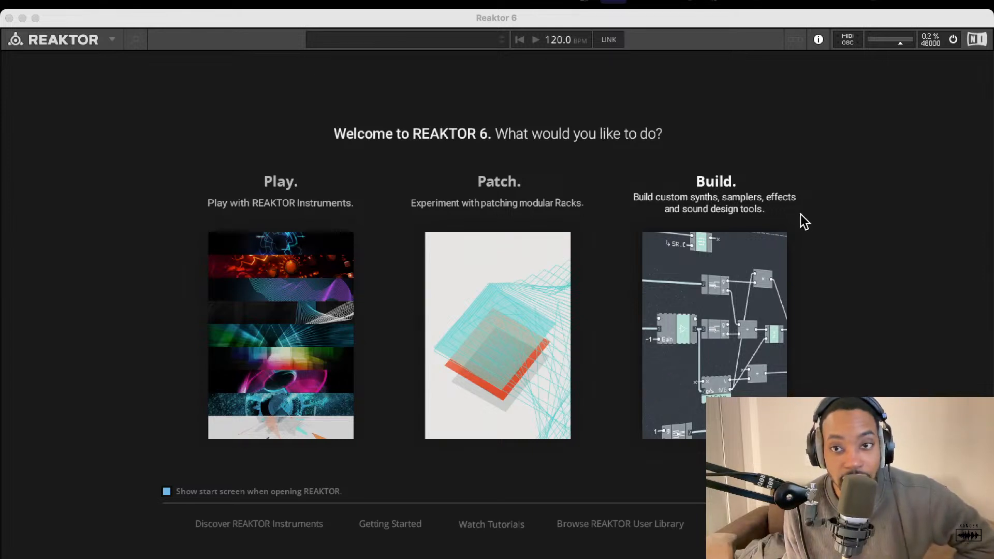
# Create a new ensemble for building and add a Util Note In block from the Blocks Base utilities.
pyautogui.click(682, 266)
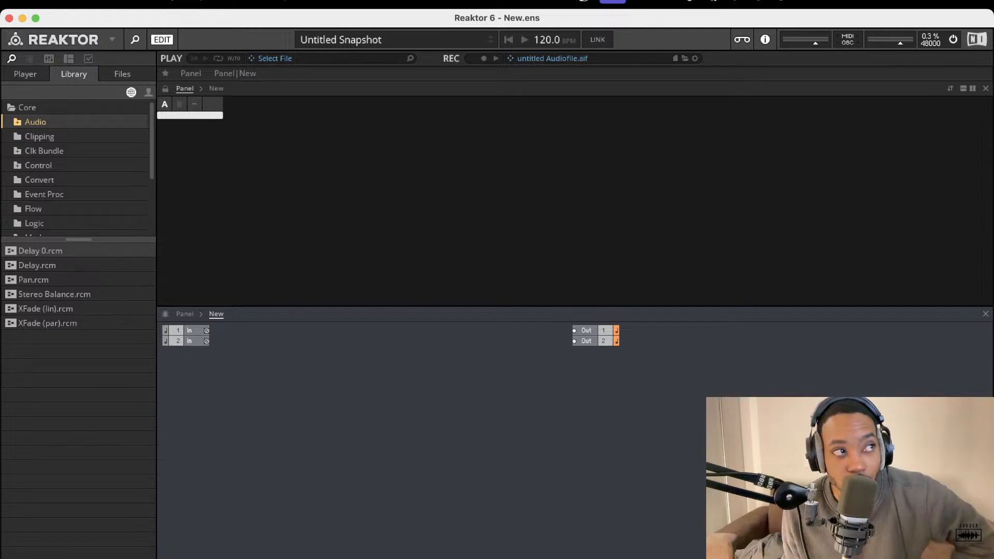
pyautogui.click(30, 79)
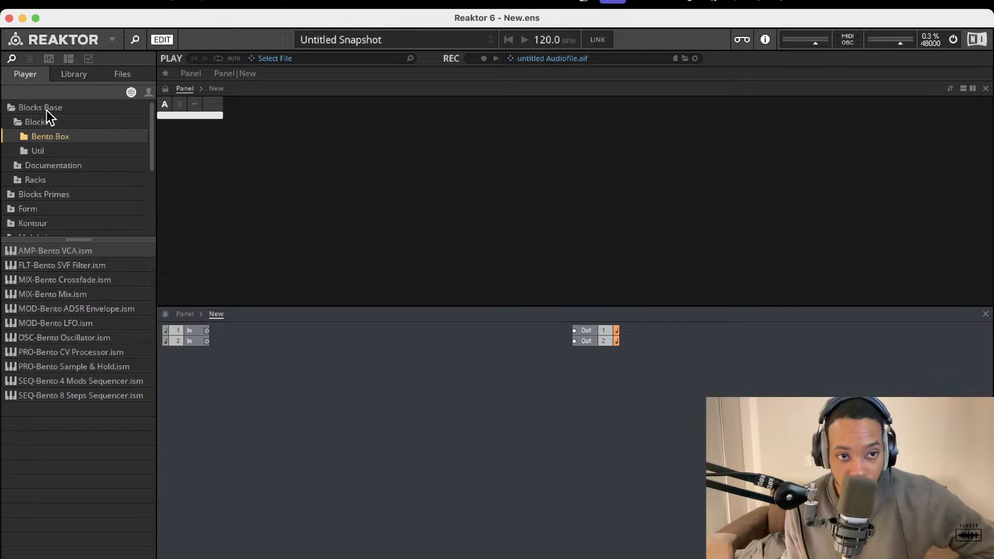
pyautogui.click(47, 150)
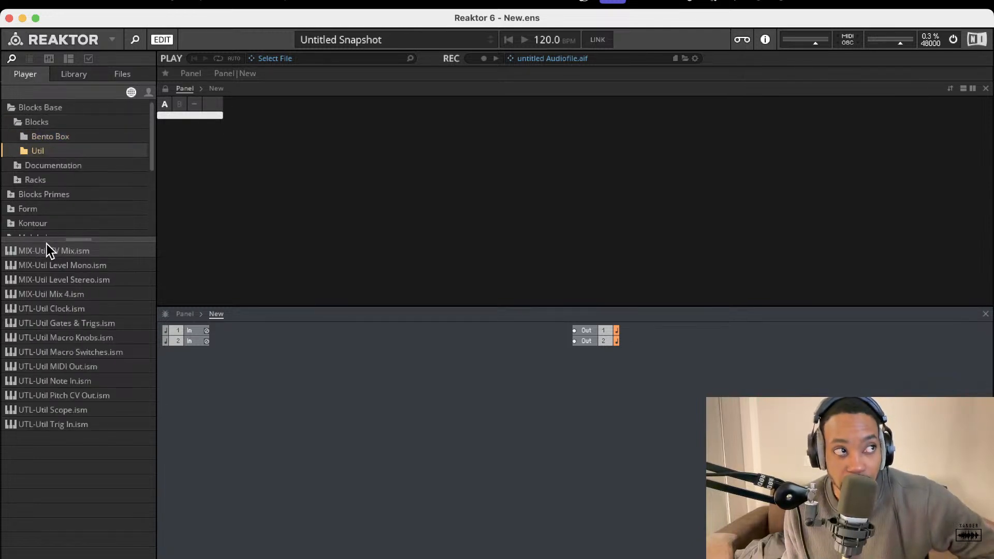
pyautogui.click(62, 141)
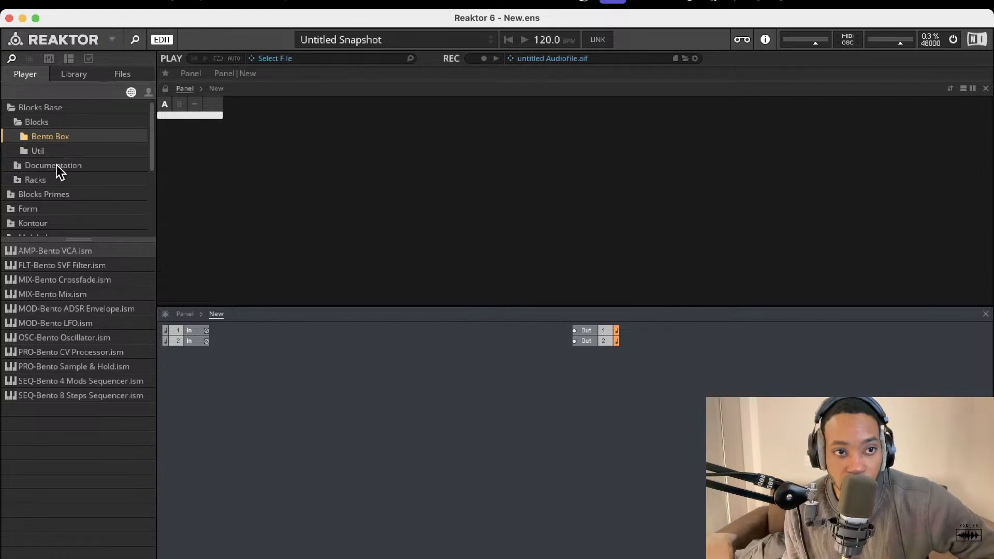
pyautogui.click(62, 154)
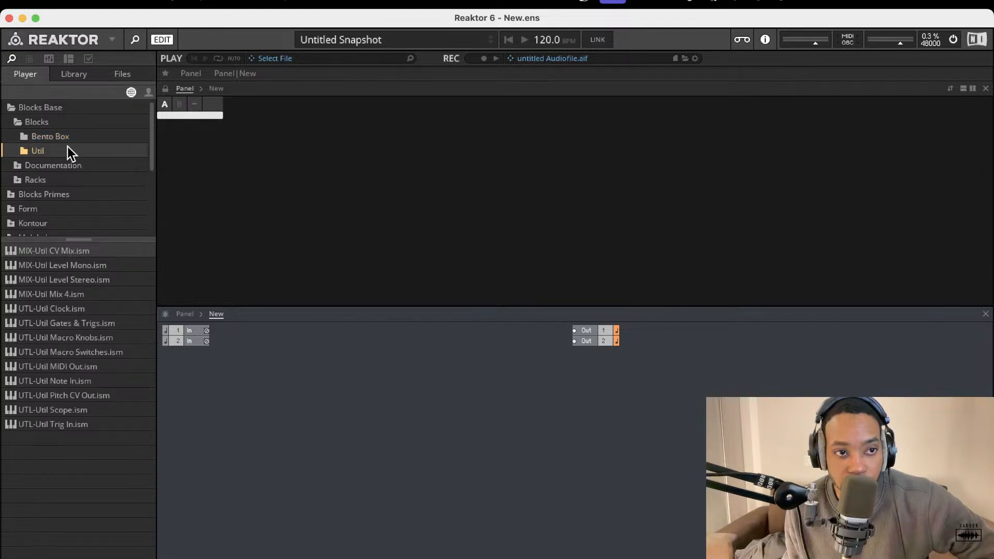
pyautogui.moveTo(57, 381); pyautogui.dragTo(243, 359)
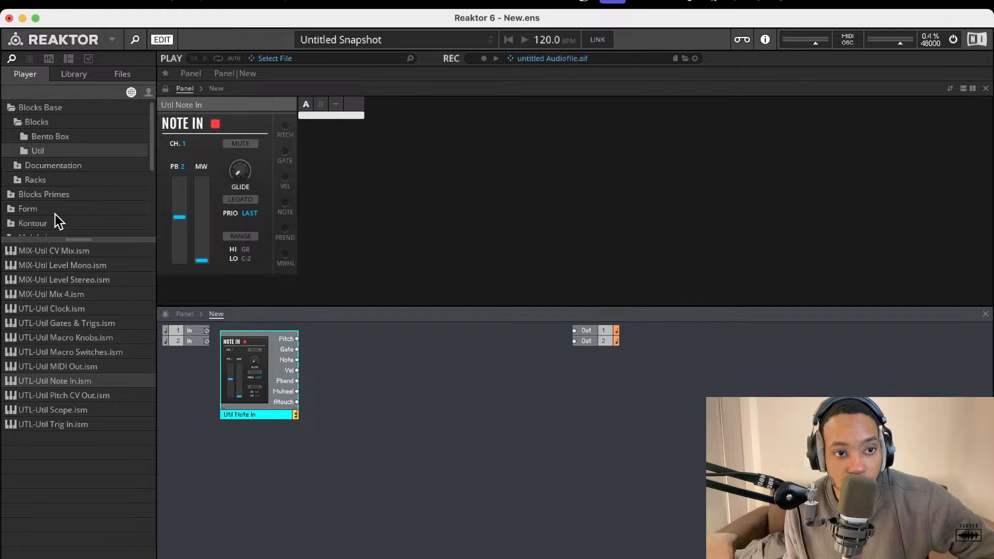
# Add a Bento Box oscillator beside the Note In block and adjust its waveform to the sine shape.
pyautogui.click(59, 137)
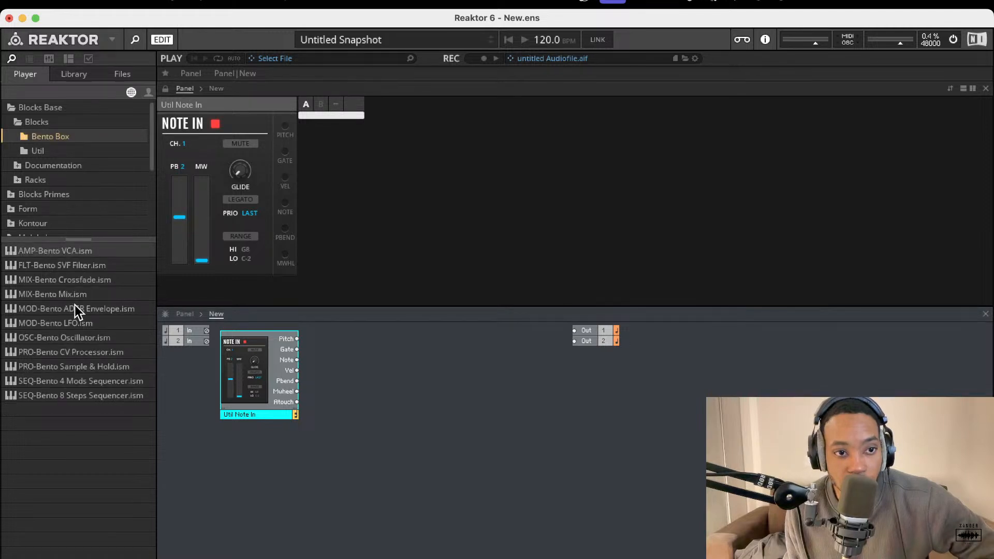
pyautogui.moveTo(74, 337); pyautogui.dragTo(396, 368)
pyautogui.moveTo(393, 223); pyautogui.dragTo(393, 64)
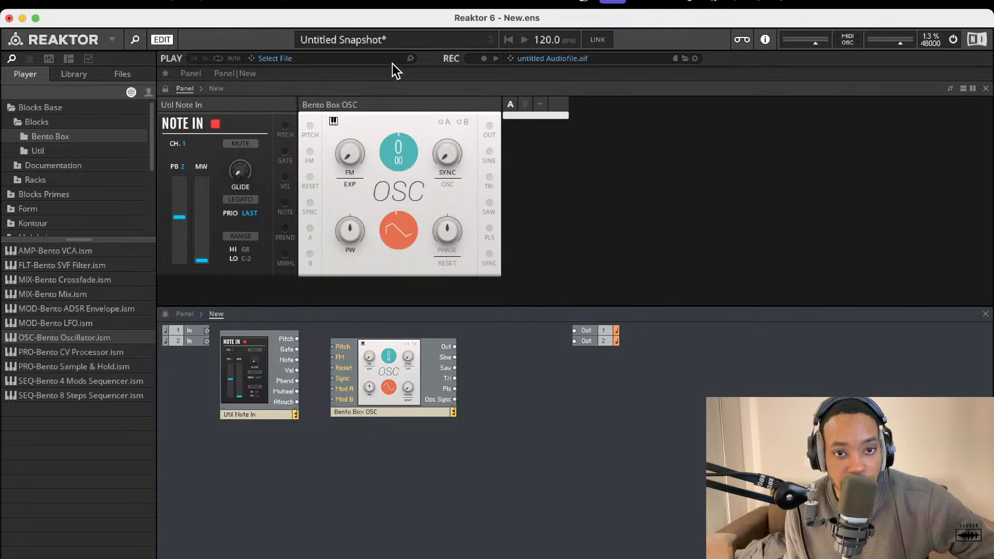
pyautogui.moveTo(405, 218); pyautogui.dragTo(371, 333)
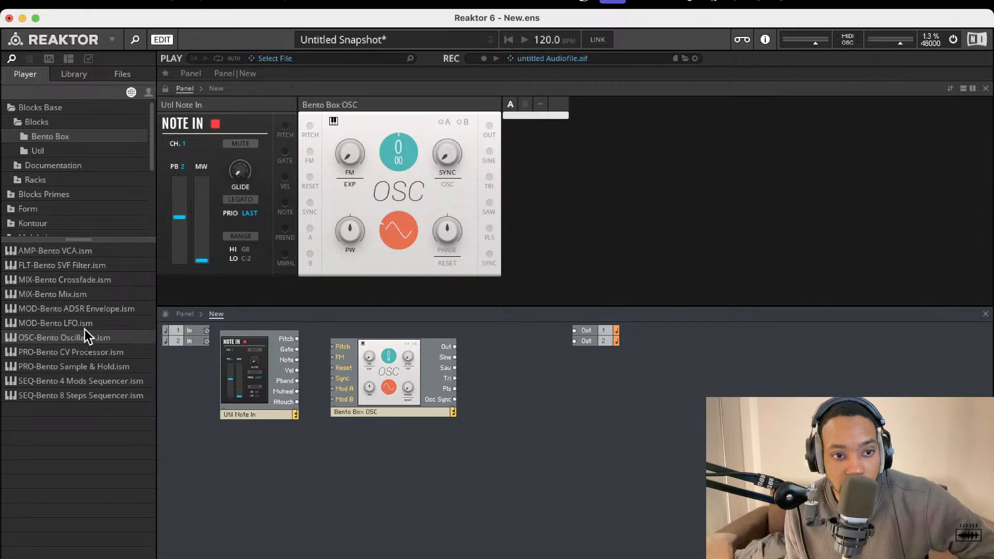
# Add a Bento Box SVF filter to the structure and place its panel directly after the oscillator panel.
pyautogui.moveTo(81, 265); pyautogui.dragTo(505, 411)
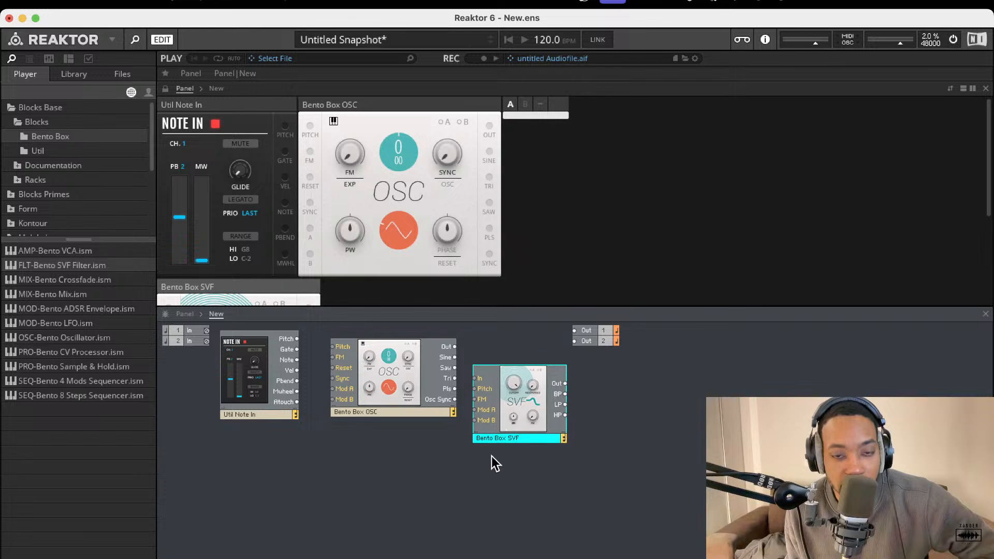
pyautogui.scroll(-3, 337, 274)
pyautogui.moveTo(275, 247); pyautogui.dragTo(560, 218)
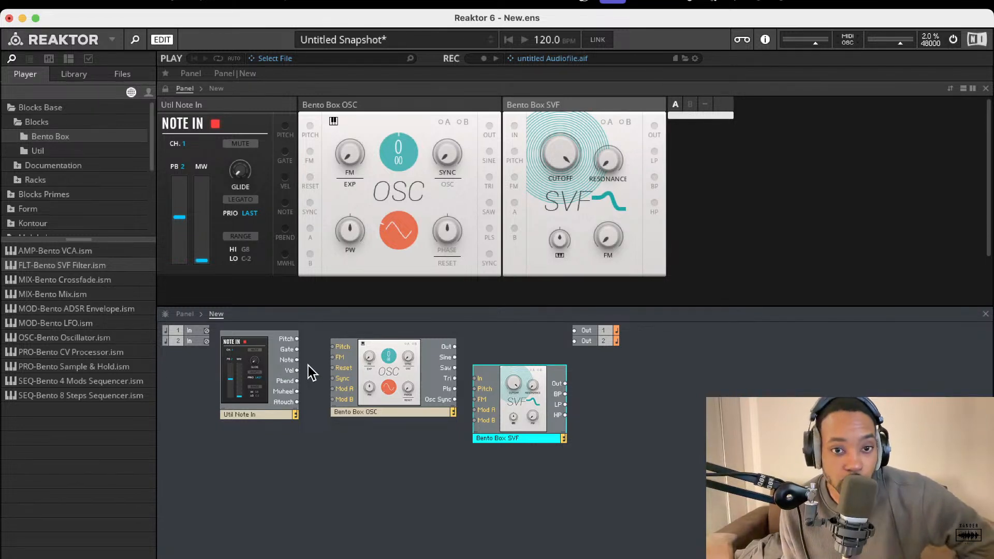
# Wire the oscillator's Out to the SVF filter's In and the Note In Pitch output to the oscillator's Pitch input.
pyautogui.click(303, 349)
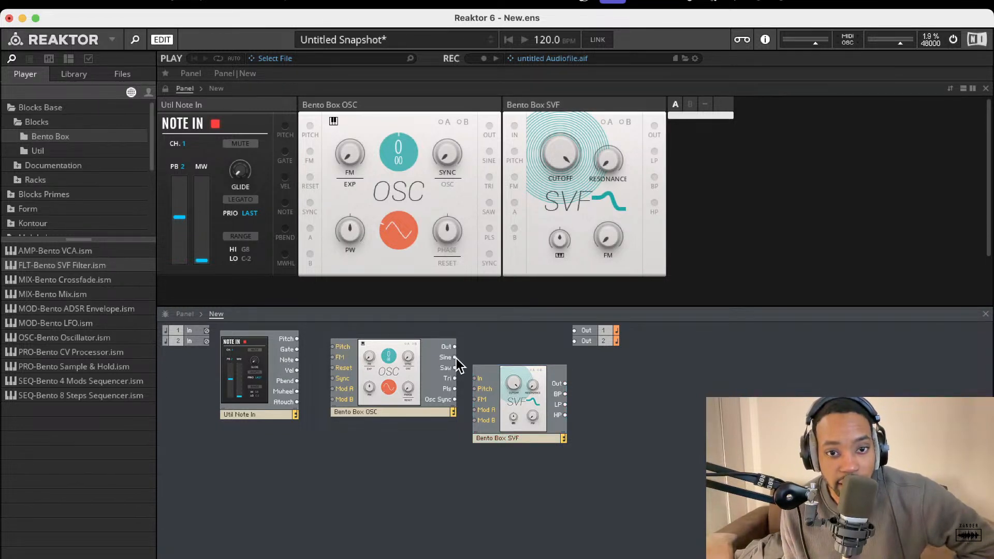
pyautogui.moveTo(447, 346); pyautogui.dragTo(476, 378)
pyautogui.moveTo(298, 339); pyautogui.dragTo(316, 349)
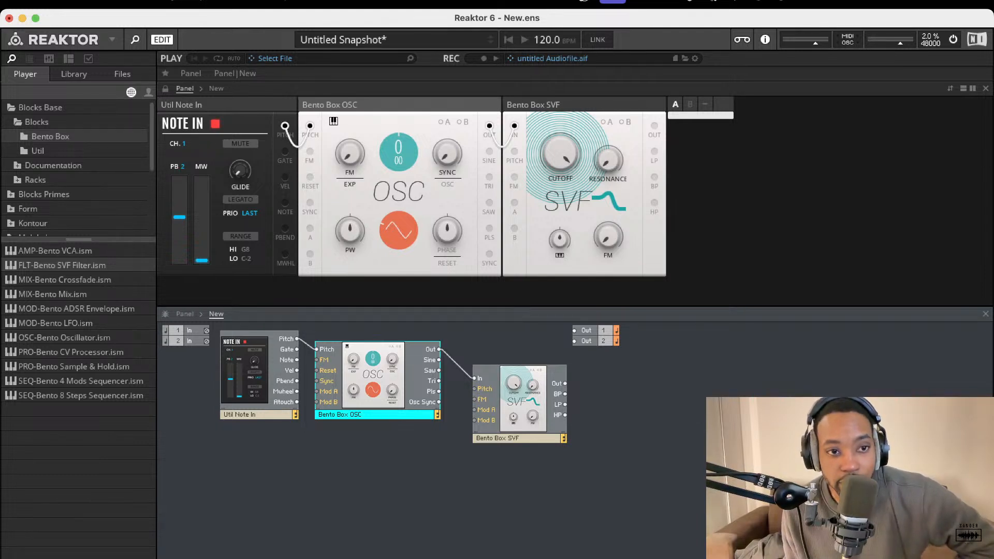
# Add a Bento Box LFO below the oscillator and a Bento Box VCA fed from the SVF filter's output.
pyautogui.moveTo(65, 326); pyautogui.dragTo(363, 474)
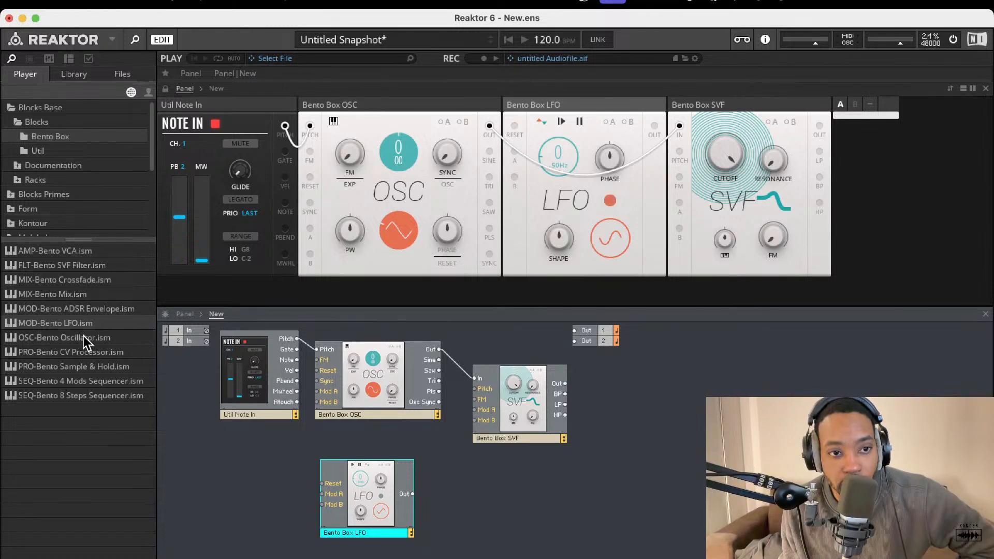
pyautogui.moveTo(72, 255); pyautogui.dragTo(637, 443)
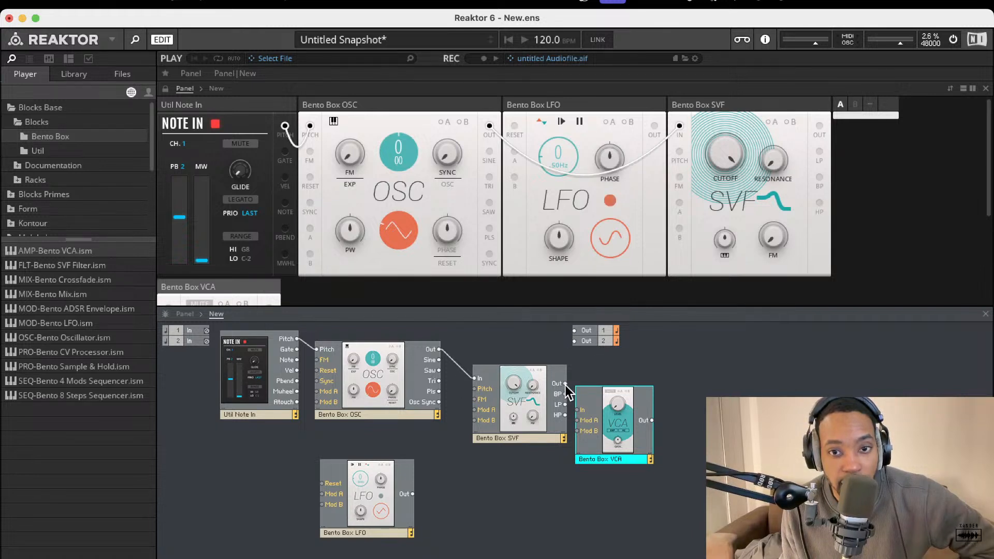
pyautogui.moveTo(565, 384); pyautogui.dragTo(578, 410)
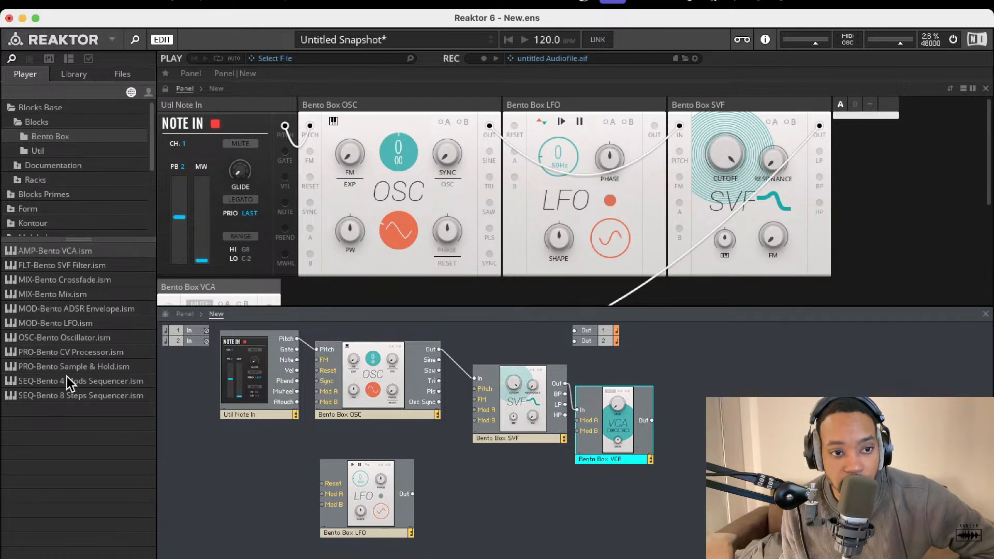
# Add a Util Level Stereo block, feed both its inputs from the VCA, and wire its outputs to Out 1 and Out 2.
pyautogui.click(48, 150)
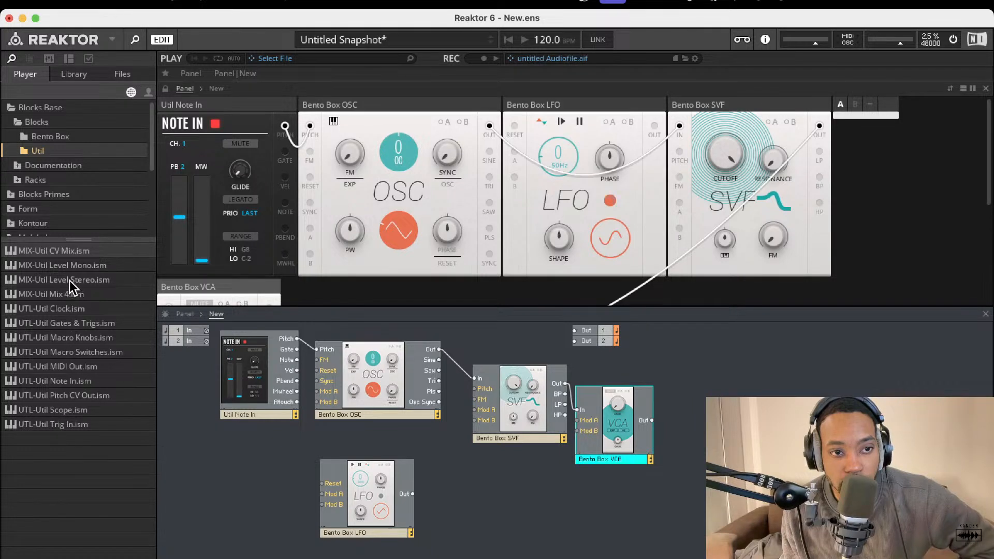
pyautogui.moveTo(70, 281); pyautogui.dragTo(652, 421)
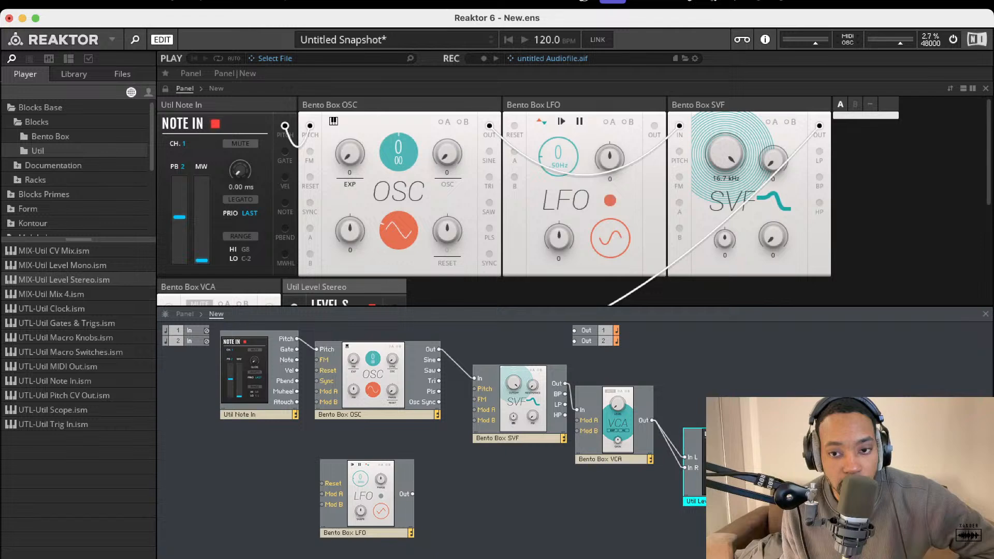
pyautogui.moveTo(770, 458); pyautogui.dragTo(574, 332)
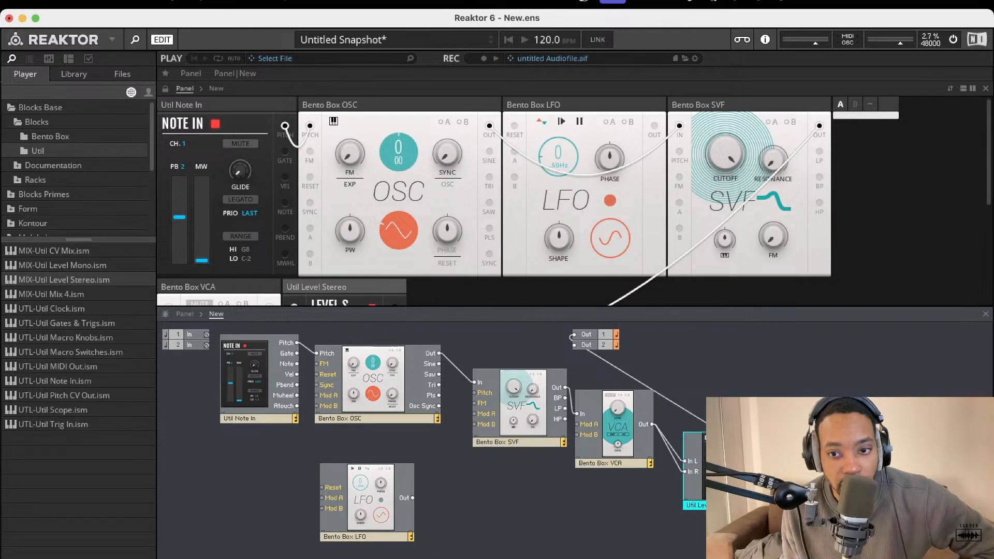
pyautogui.moveTo(761, 471); pyautogui.dragTo(575, 345)
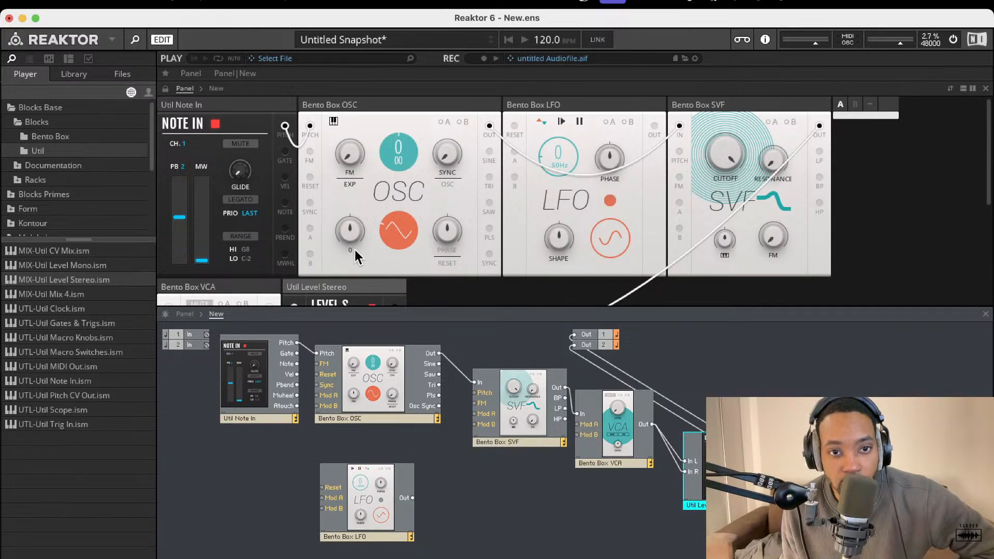
# Move the Level Stereo panel ahead of the Note In panel and raise the VCA level to about 10.9.
pyautogui.scroll(-5, 355, 250)
pyautogui.moveTo(324, 189); pyautogui.dragTo(265, 62)
pyautogui.scroll(-3, 311, 207)
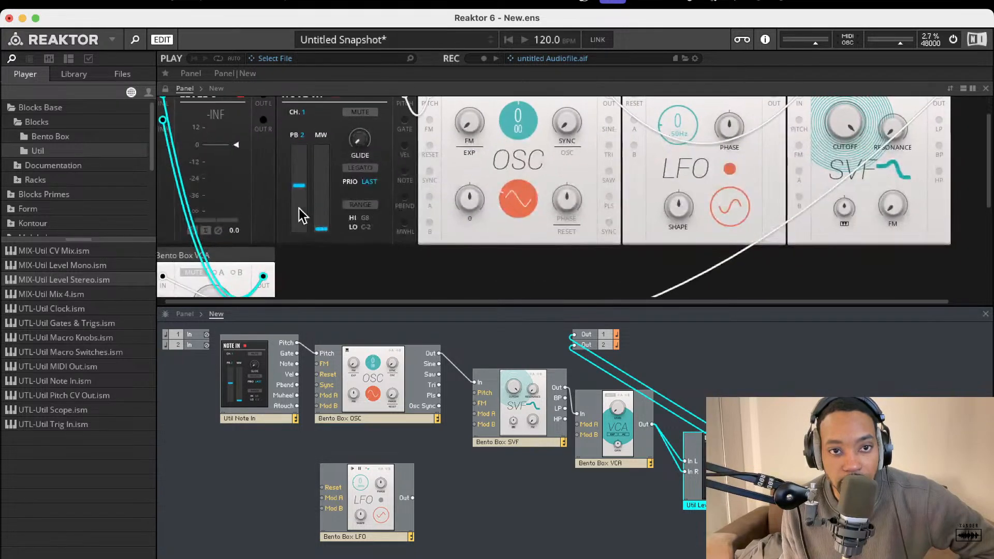
pyautogui.scroll(3, 299, 208)
pyautogui.moveTo(234, 110); pyautogui.dragTo(385, 135)
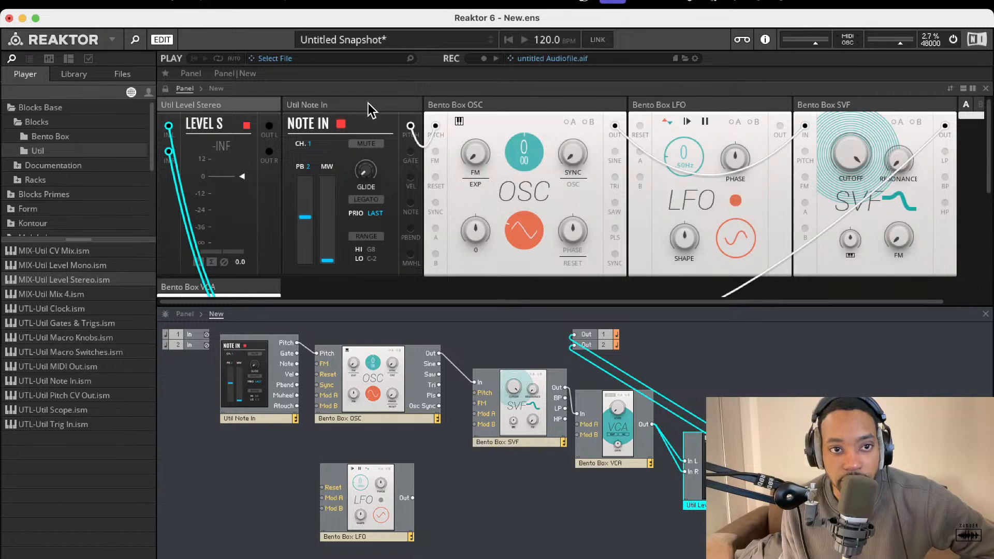
pyautogui.scroll(-5, 360, 133)
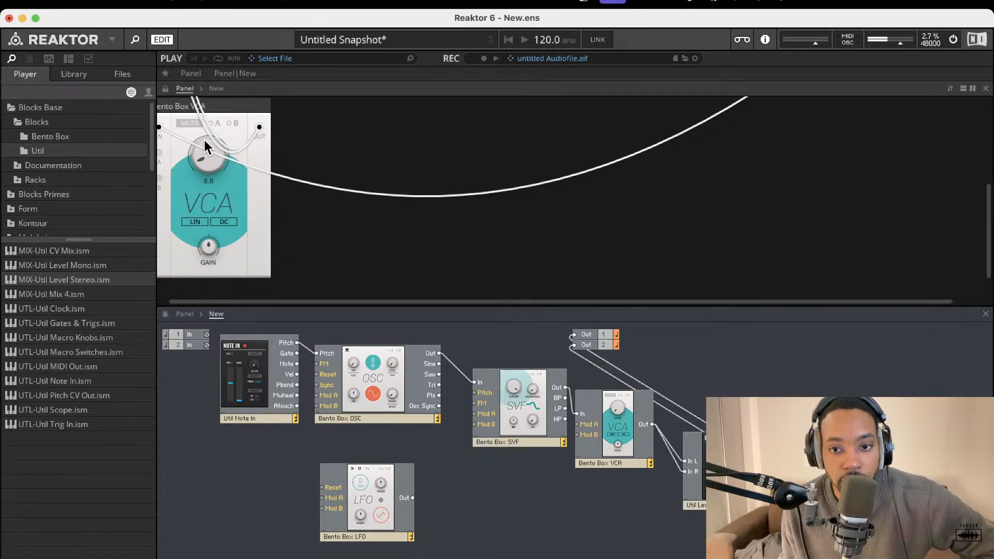
pyautogui.scroll(5, 673, 133)
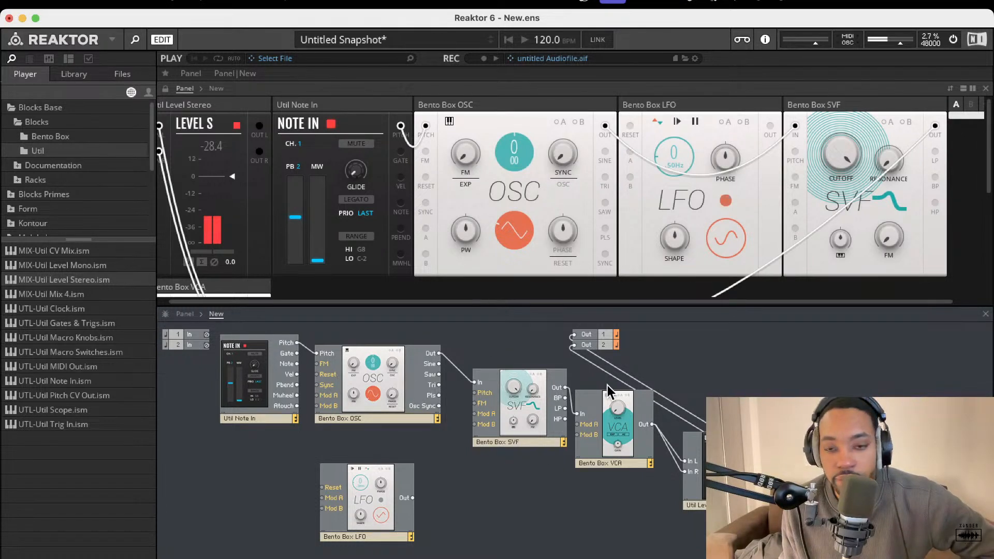
# Wire the LFO's output to the SVF filter's Mod A input and lower the filter cutoff to about 6.97 kHz.
pyautogui.moveTo(412, 498); pyautogui.dragTo(476, 414)
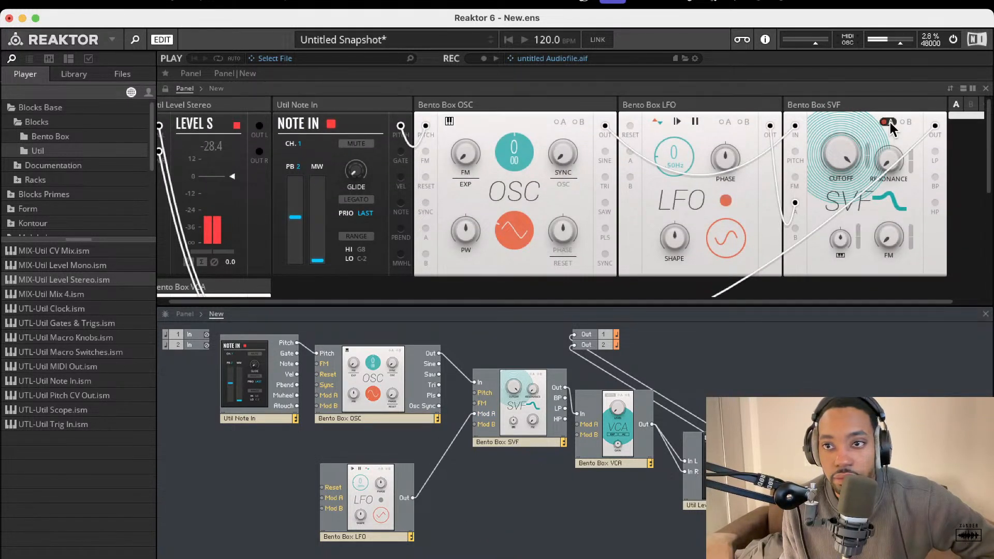
pyautogui.moveTo(845, 155); pyautogui.dragTo(846, 206)
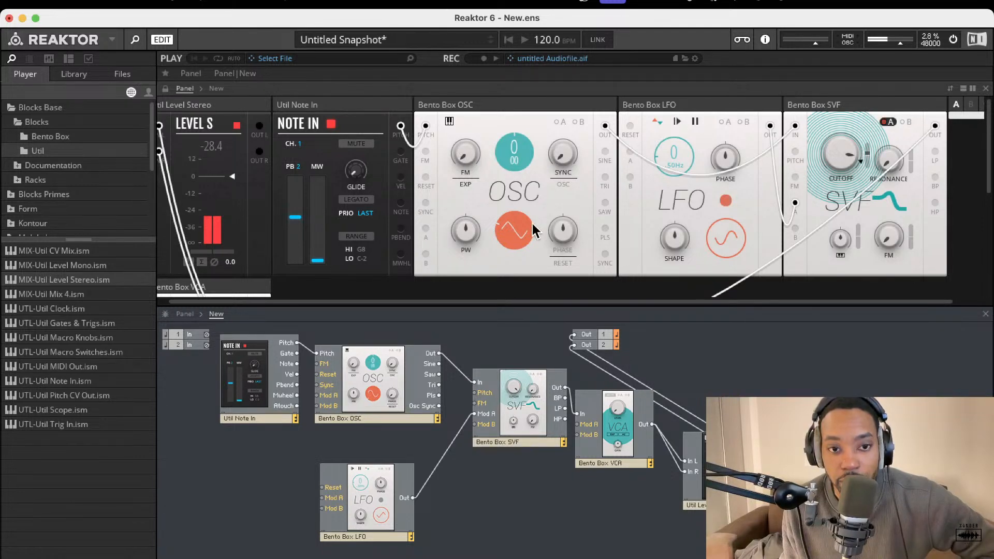
pyautogui.scroll(-1, 766, 188)
pyautogui.scroll(-4, 766, 188)
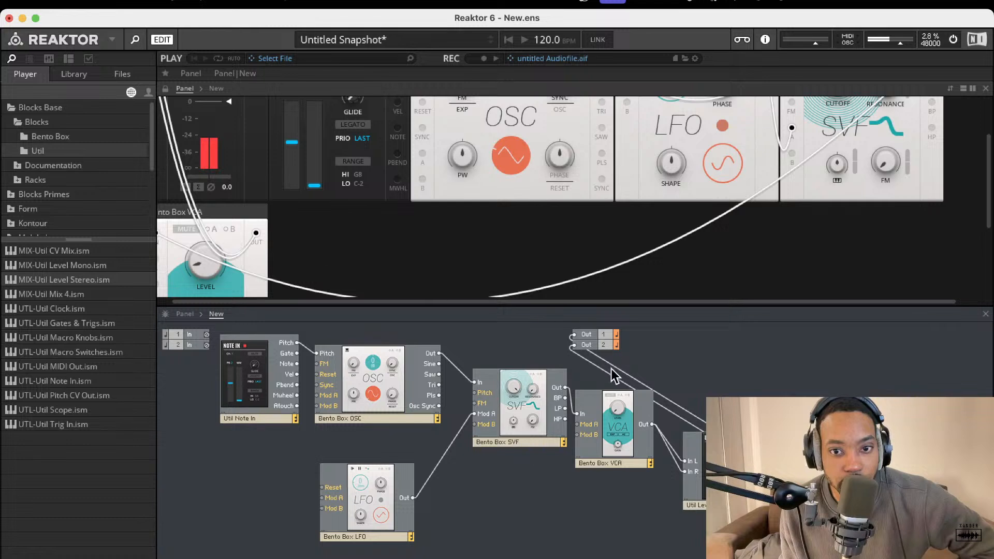
# Add a Bento Box ADSR envelope, wire its Out to the SVF filter's Mod B, and feed its Gate from the Note In block.
pyautogui.moveTo(535, 403); pyautogui.dragTo(518, 386)
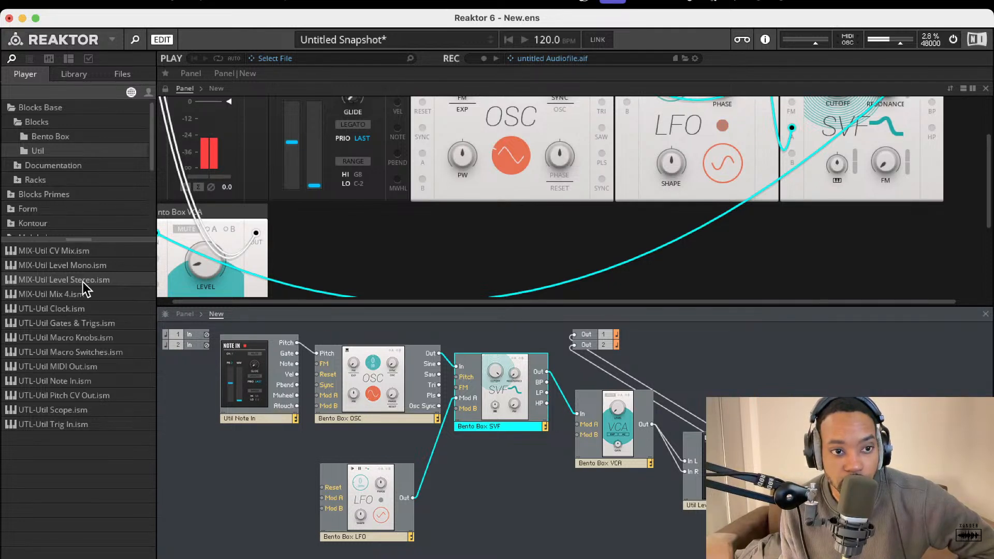
pyautogui.click(60, 136)
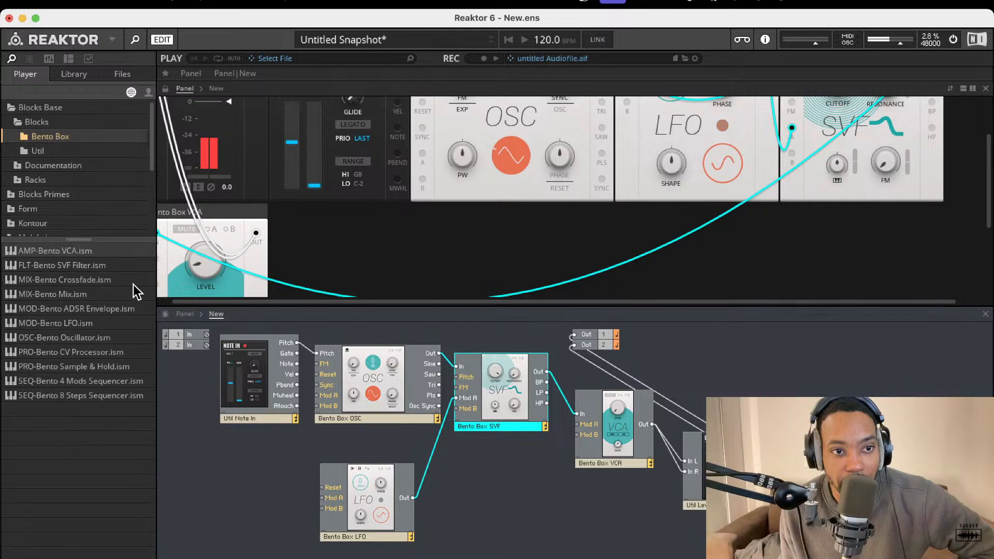
pyautogui.moveTo(90, 309); pyautogui.dragTo(465, 410)
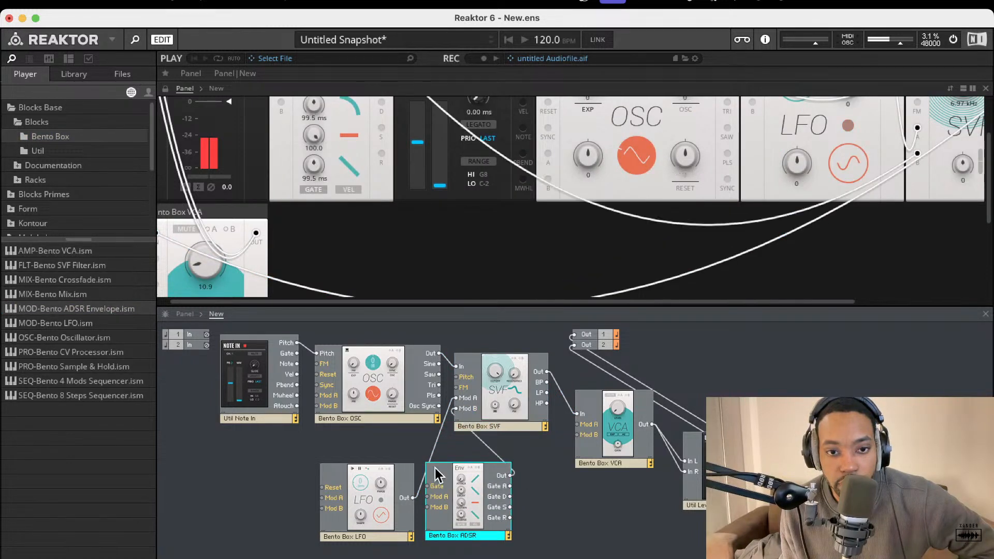
pyautogui.moveTo(428, 486); pyautogui.dragTo(291, 352)
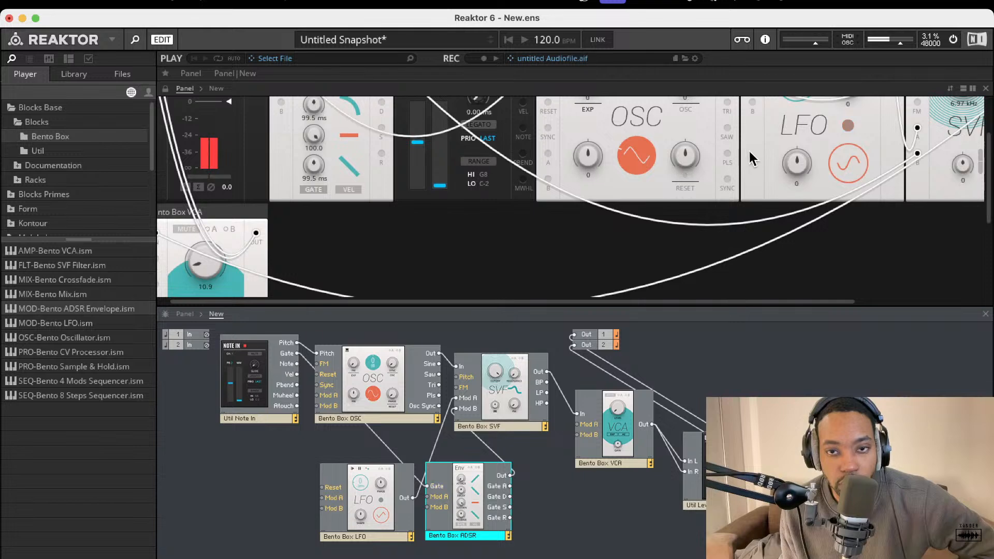
# Lower the SVF filter's cutoff to about 6.61 kHz.
pyautogui.scroll(2, 333, 232)
pyautogui.scroll(-8, 346, 223)
pyautogui.scroll(10, 349, 223)
pyautogui.hscroll(5, 510, 165)
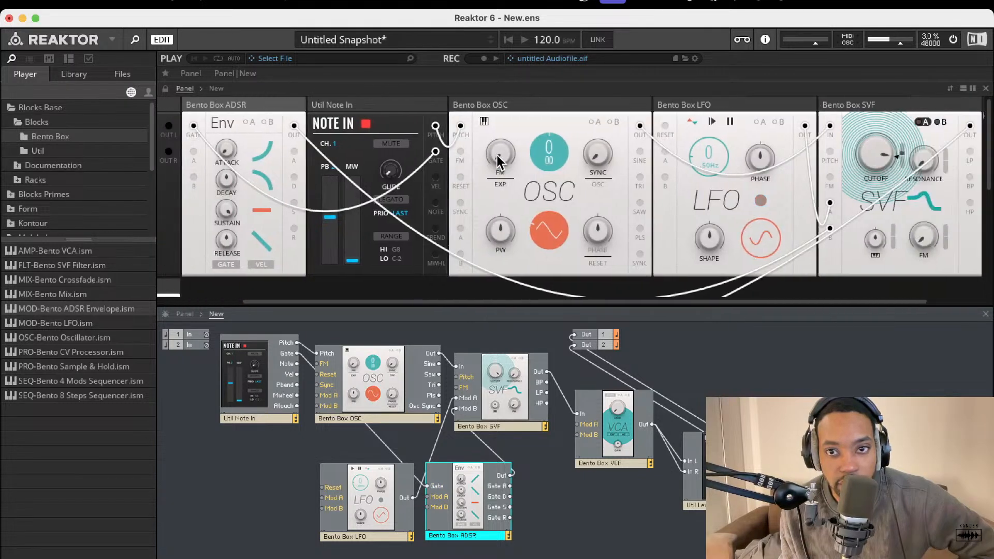
pyautogui.click(825, 162)
pyautogui.moveTo(826, 162); pyautogui.dragTo(824, 163)
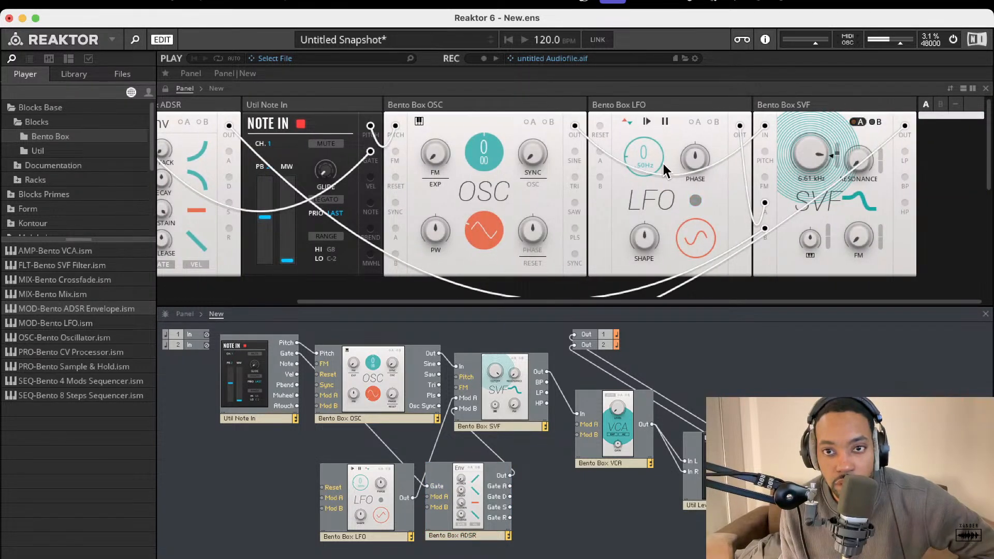
# Move the ADSR envelope's panel between the LFO and SVF filter panels.
pyautogui.hscroll(-5, 440, 161)
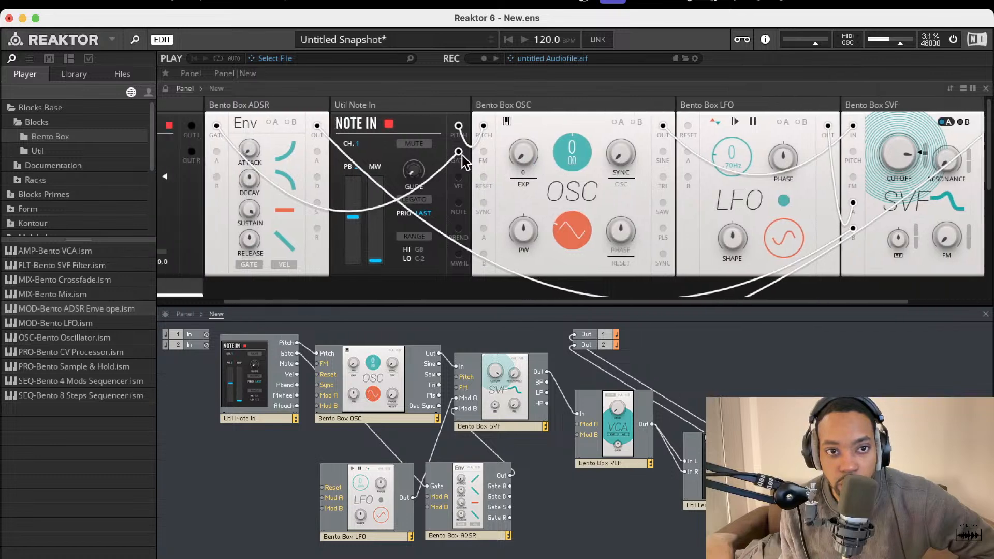
pyautogui.moveTo(361, 109); pyautogui.dragTo(948, 106)
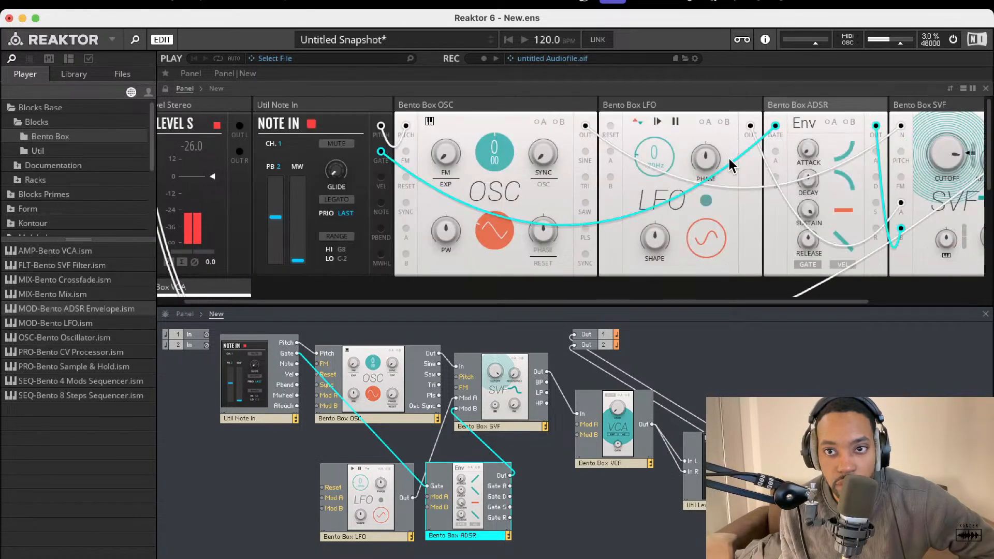
# Move the SVF filter's panel between the LFO and ADSR envelope panels.
pyautogui.moveTo(844, 107); pyautogui.dragTo(795, 108)
pyautogui.scroll(-3, 768, 134)
pyautogui.scroll(3, 768, 135)
pyautogui.scroll(-3, 768, 135)
pyautogui.scroll(3, 761, 135)
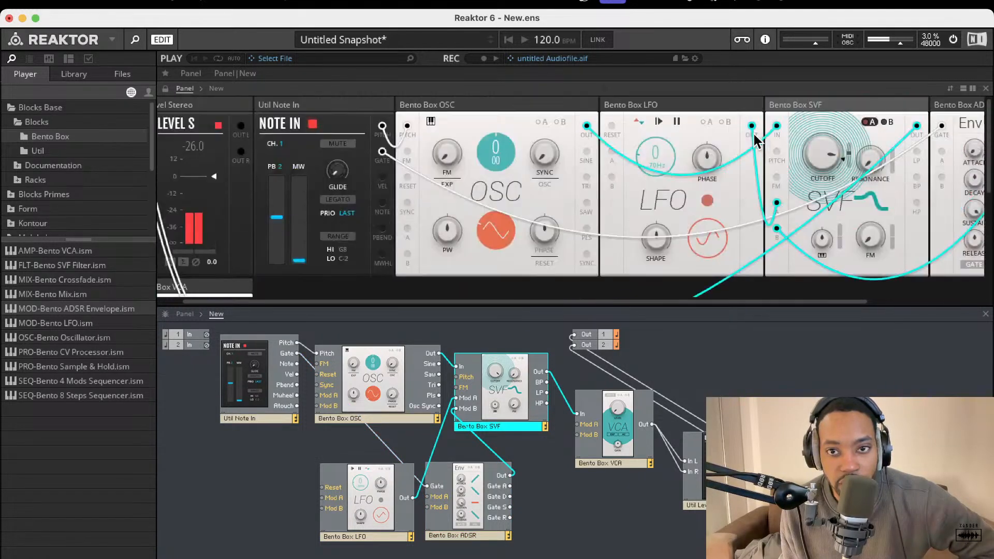
pyautogui.scroll(-1, 758, 134)
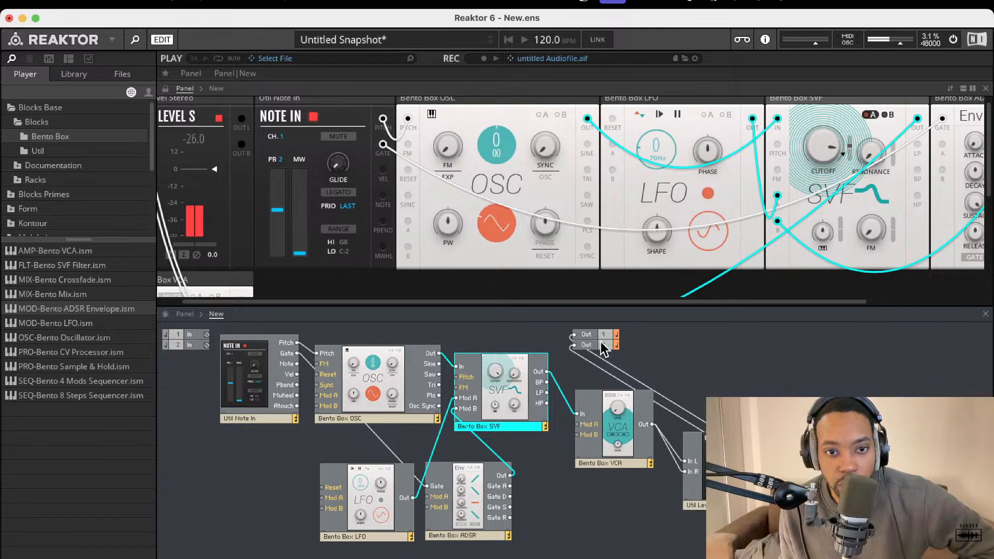
# Rename the Bento Box ADSR block as FLTR ADSR and set its attack to about 115 ms.
pyautogui.moveTo(449, 538); pyautogui.dragTo(377, 531)
pyautogui.doubleClick(450, 536)
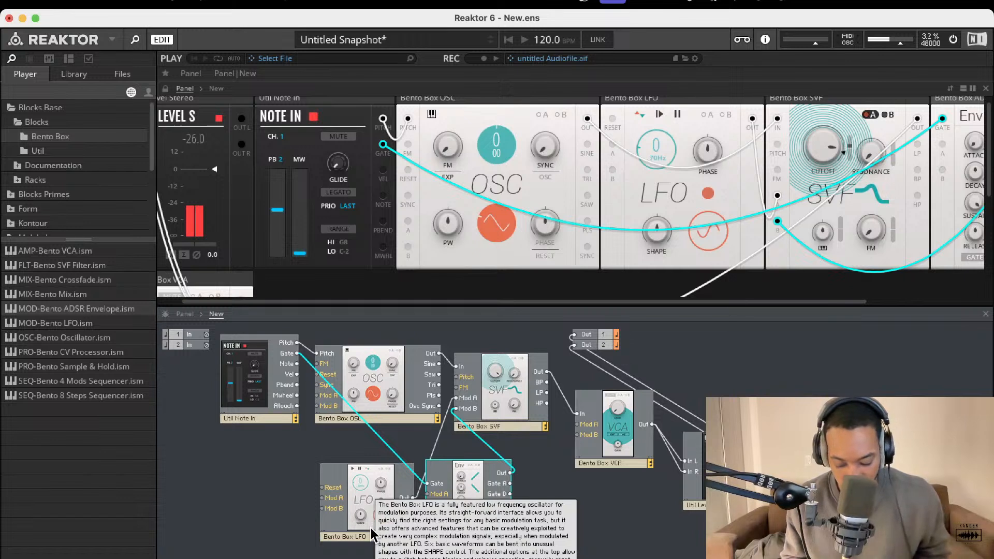
pyautogui.write('FLTR ADSR')
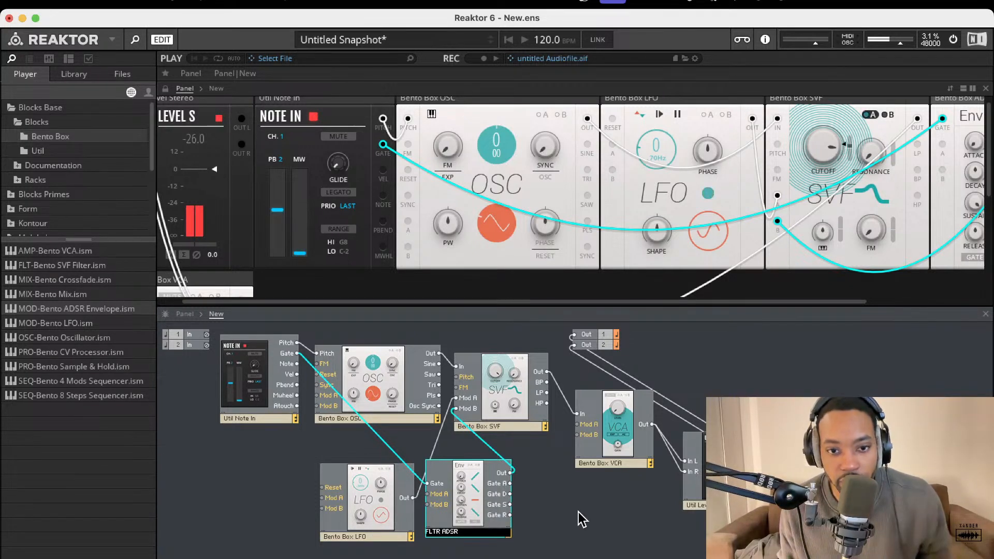
pyautogui.press('Return')
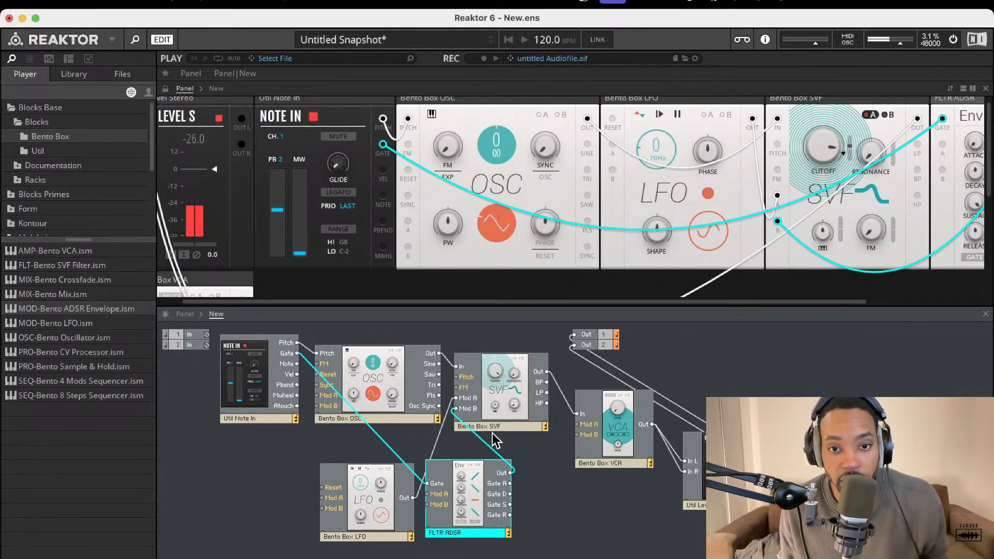
pyautogui.hscroll(5, 548, 281)
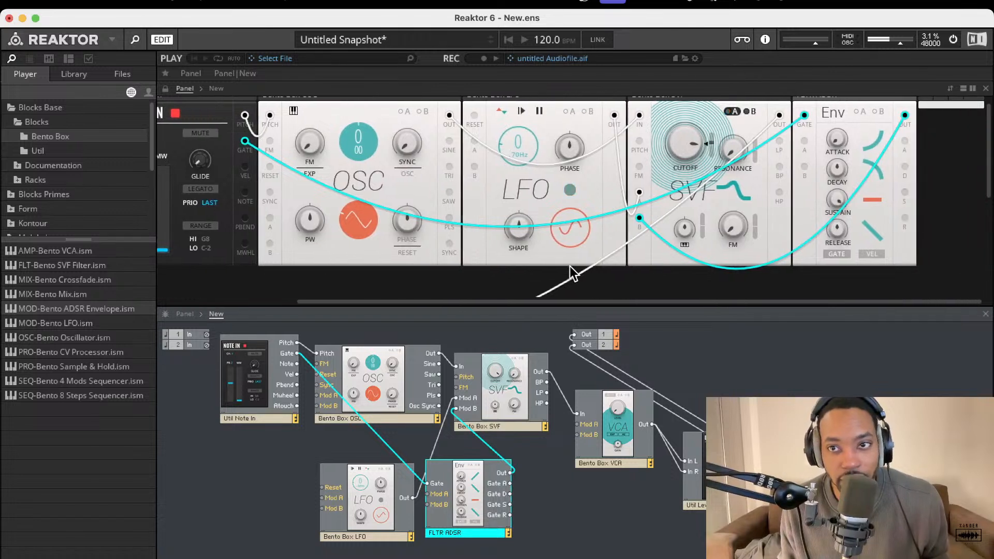
pyautogui.moveTo(840, 141); pyautogui.dragTo(828, 54)
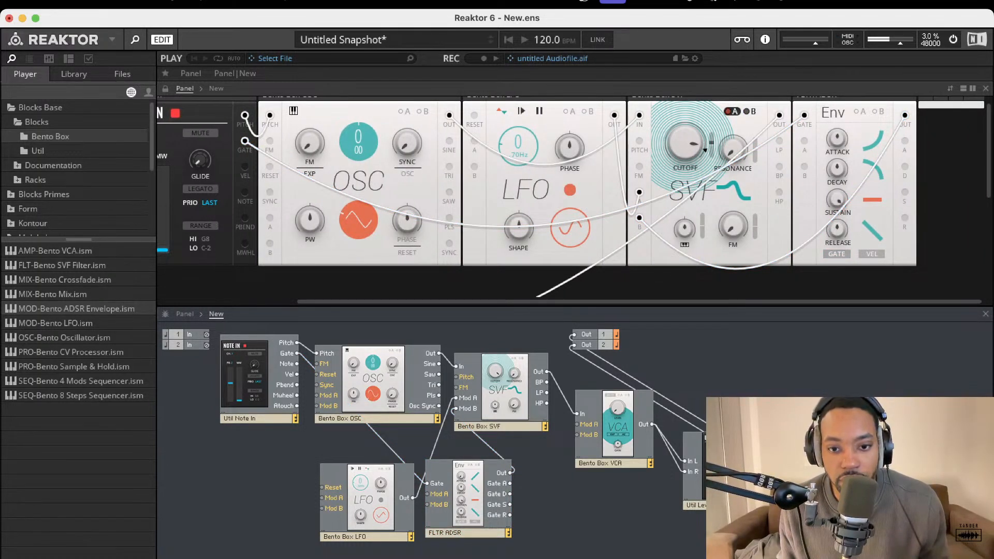
# Quit Pro Tools, moving the Reaktor window aside to reach the save dialog, and return the Reaktor window to its place.
pyautogui.press('super+Tab')
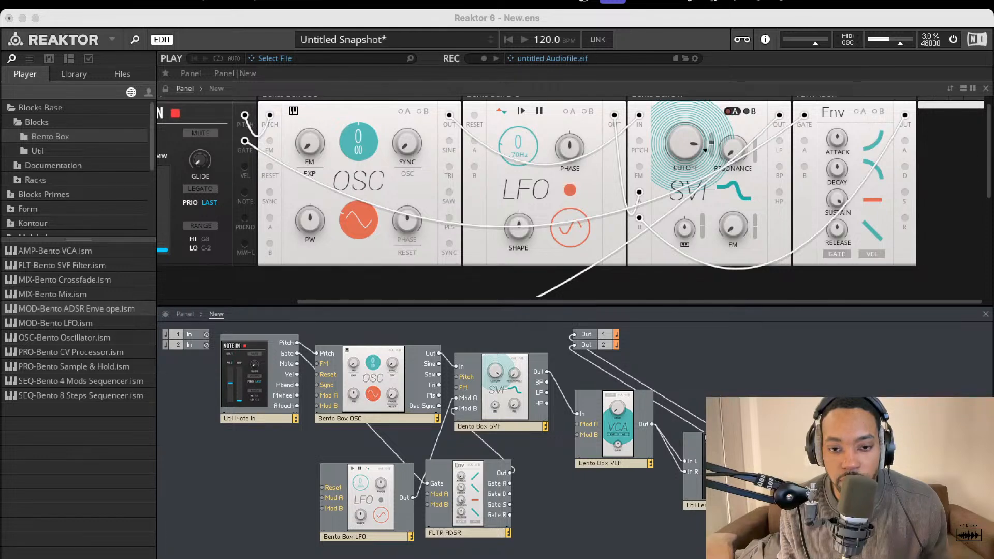
pyautogui.click(22, 18)
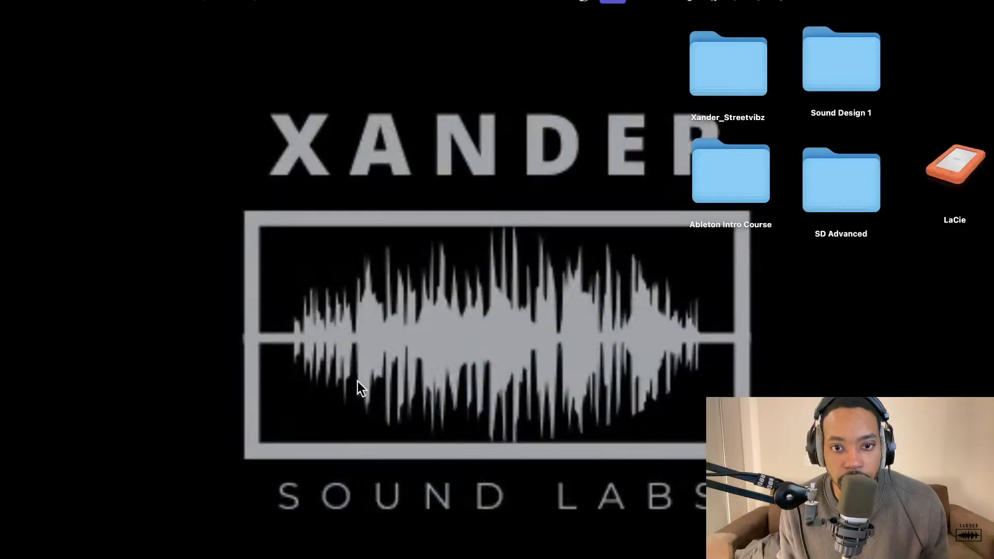
pyautogui.rightClick(554, 558)
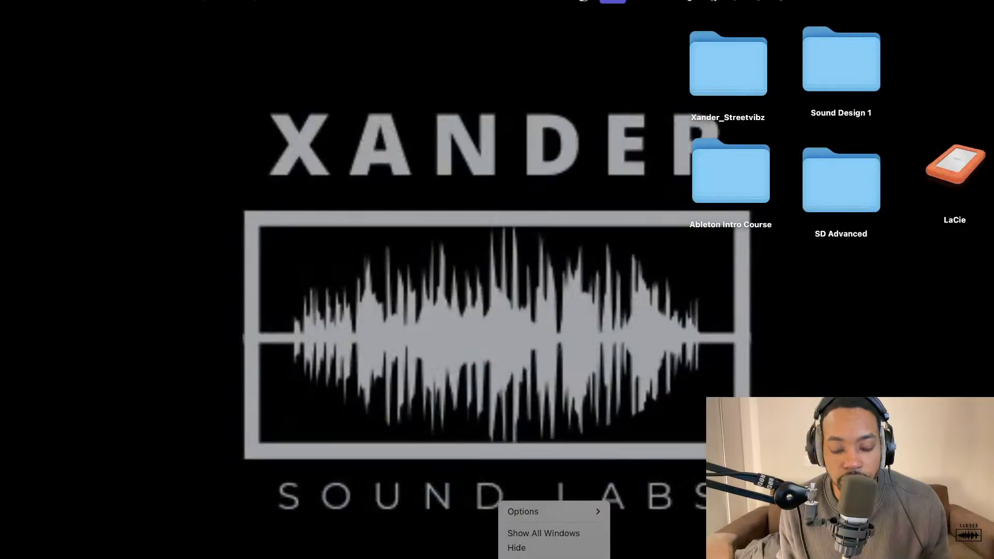
pyautogui.click(543, 538)
pyautogui.click(539, 541)
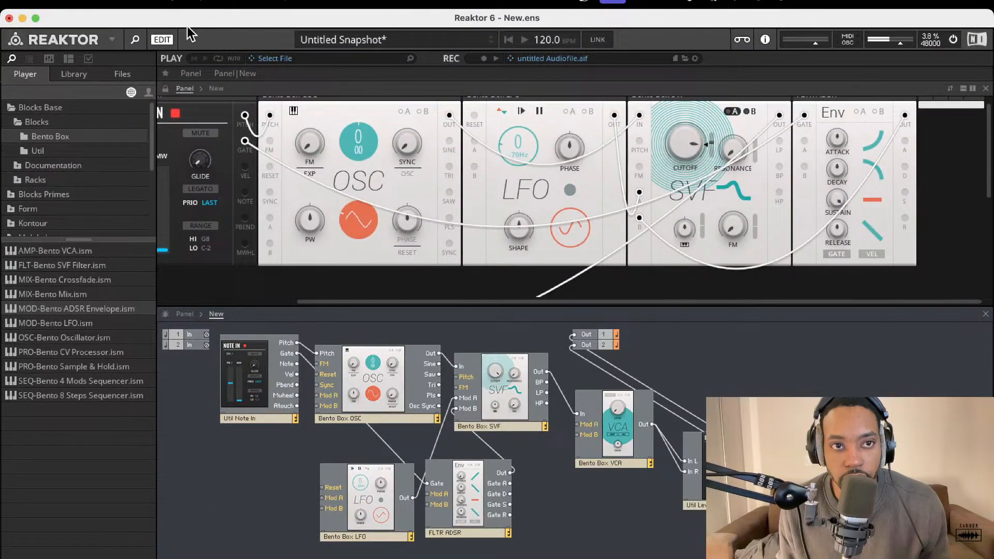
pyautogui.moveTo(199, 17); pyautogui.dragTo(181, 0)
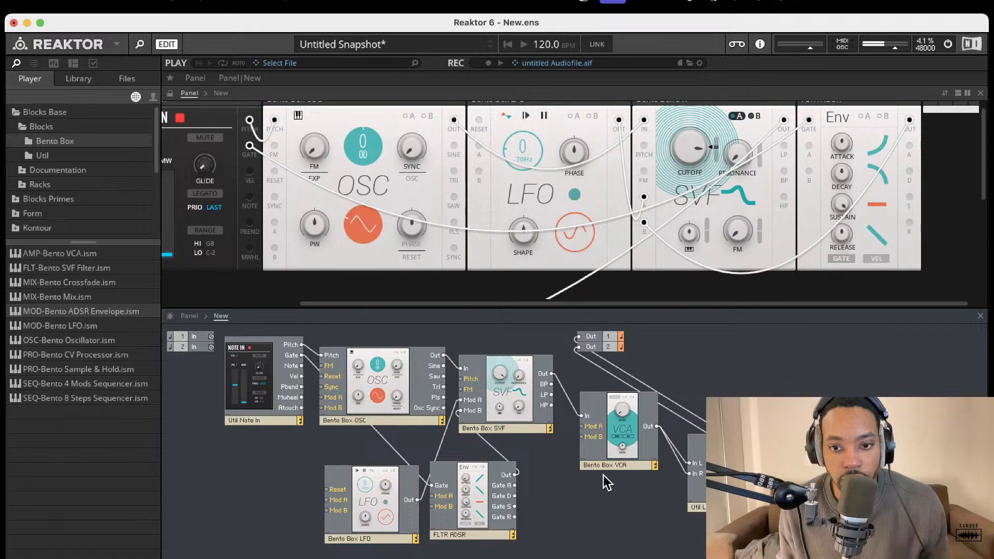
pyautogui.moveTo(459, 18); pyautogui.dragTo(437, 383)
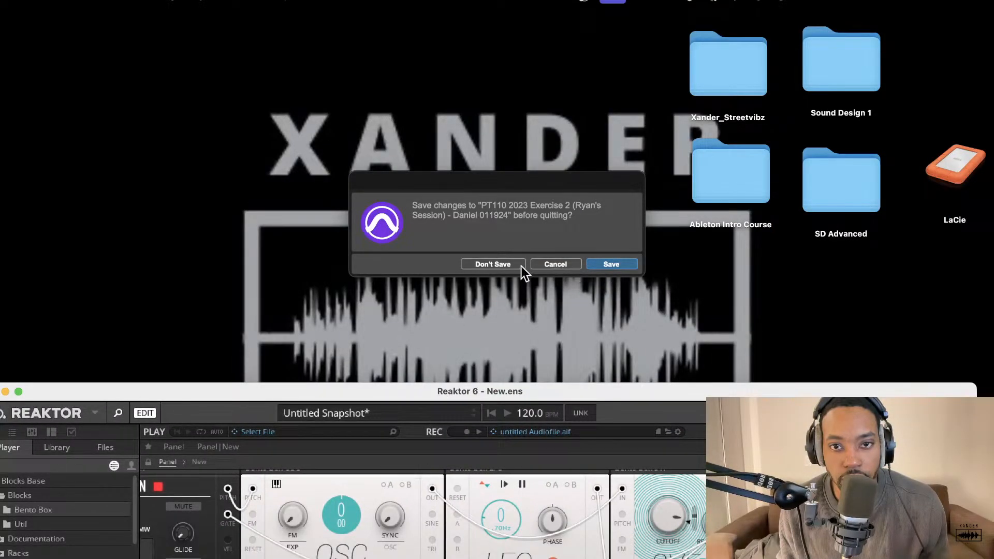
pyautogui.moveTo(532, 396); pyautogui.dragTo(531, 20)
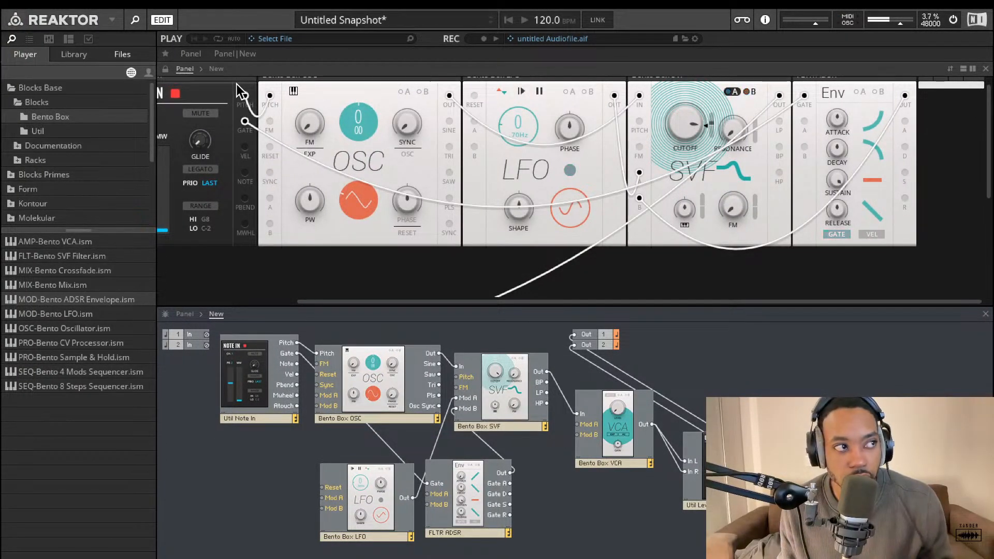
# Browse the Util, Bento Box, Racks and Documentation folders of the Blocks Base library.
pyautogui.click(62, 128)
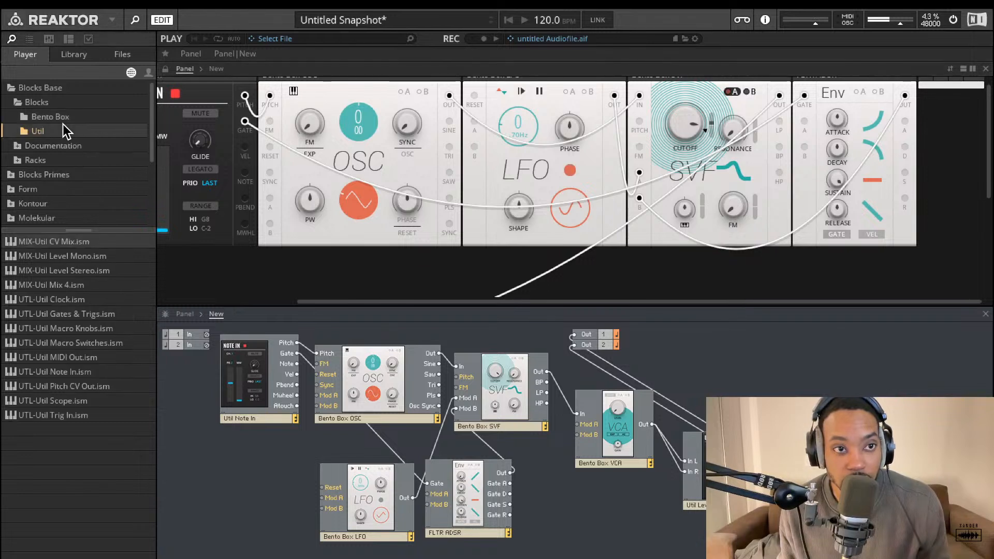
pyautogui.click(45, 119)
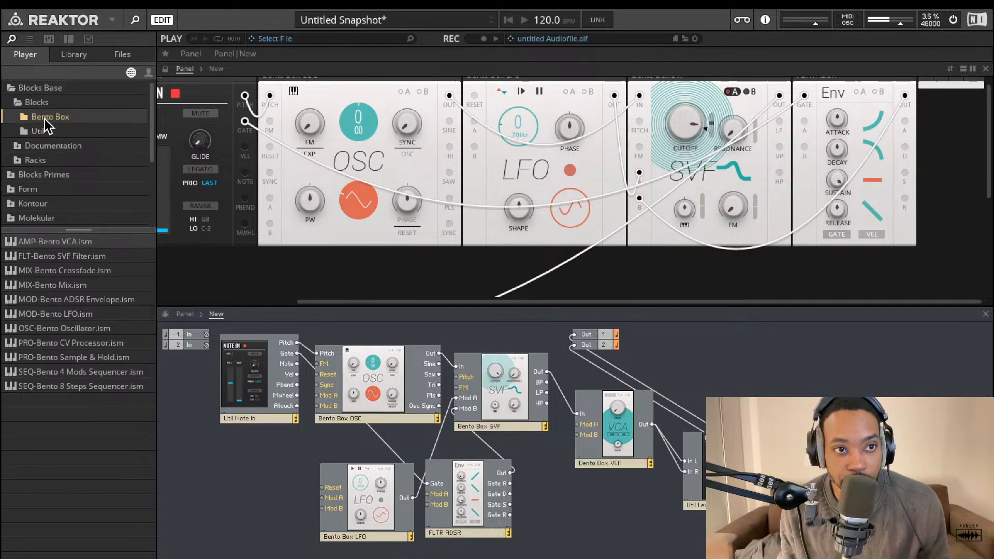
pyautogui.click(57, 160)
pyautogui.click(20, 162)
pyautogui.scroll(-2, 37, 182)
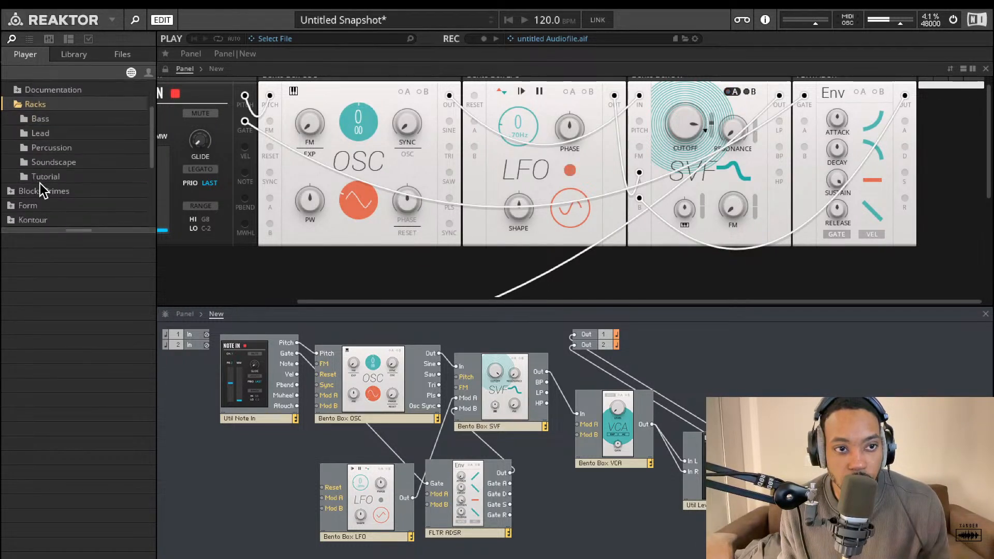
pyautogui.scroll(1, 37, 182)
pyautogui.click(21, 124)
pyautogui.click(38, 110)
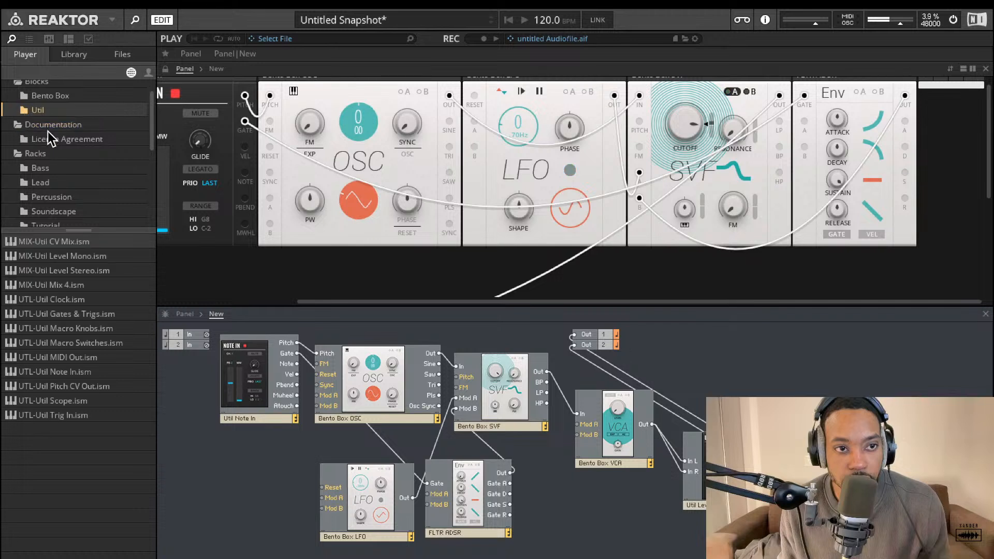
pyautogui.click(38, 94)
pyautogui.scroll(-4, 46, 115)
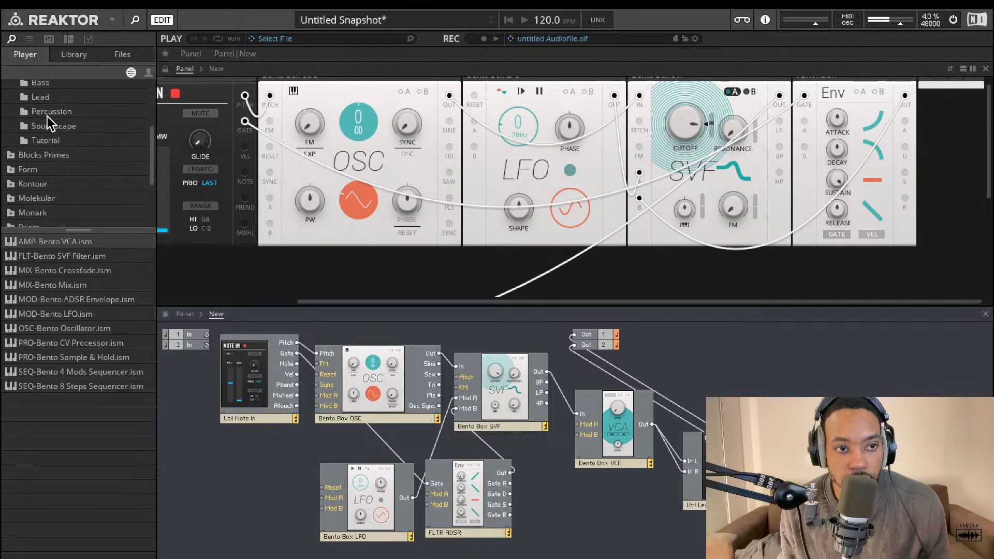
# Add the Rounds Reverb block from the Blocks Primes library to the structure beside the Util Level Stereo block.
pyautogui.click(14, 157)
pyautogui.scroll(-2, 46, 172)
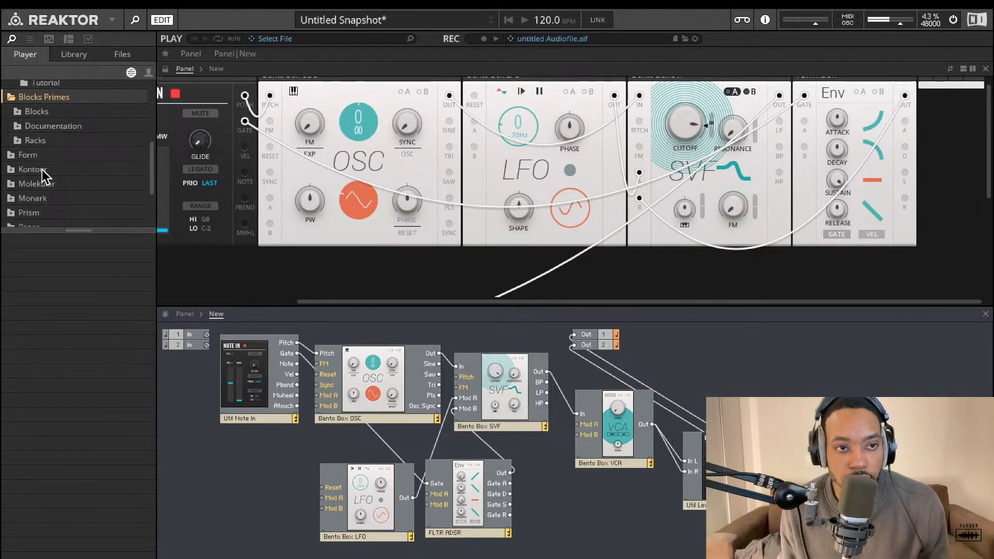
pyautogui.click(23, 116)
pyautogui.click(22, 117)
pyautogui.scroll(-3, 49, 183)
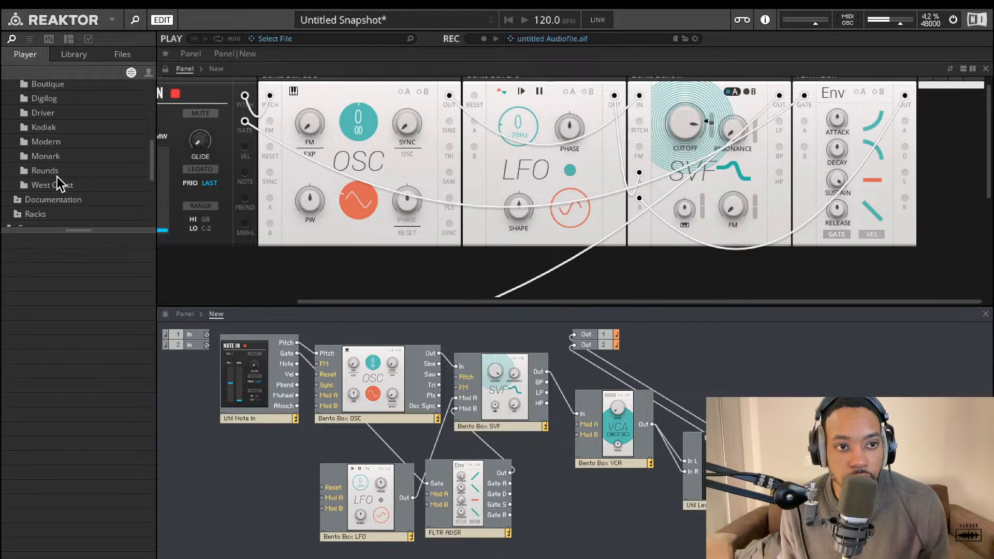
pyautogui.click(56, 175)
pyautogui.moveTo(79, 262); pyautogui.dragTo(818, 394)
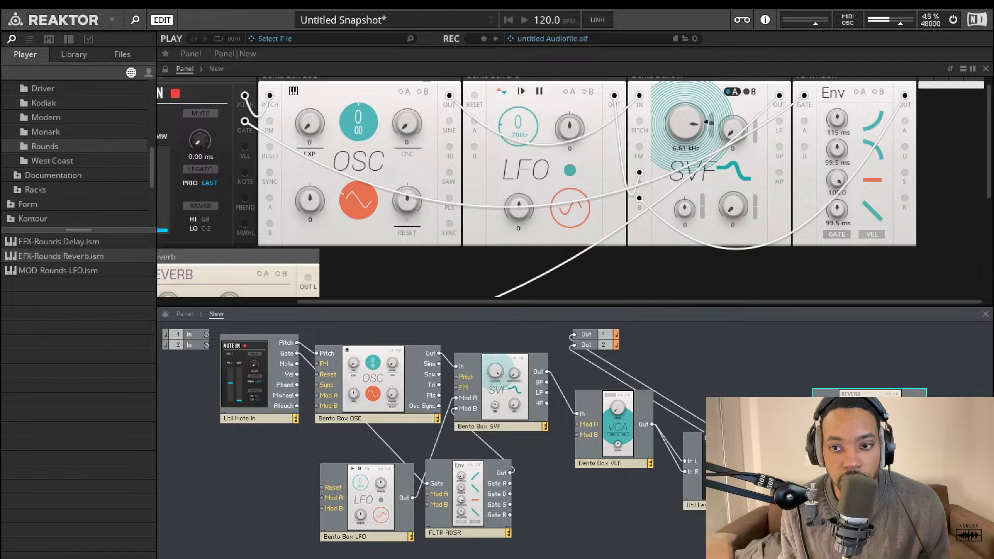
# Wire the Rounds Reverb between the Util Level Stereo block and the rack's outputs 1 and 2.
pyautogui.moveTo(925, 416); pyautogui.dragTo(573, 335)
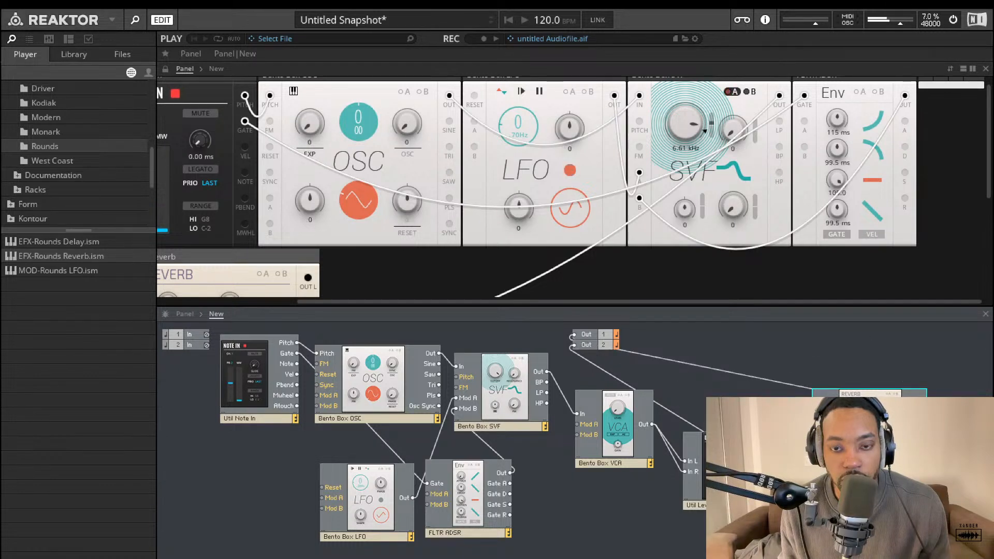
pyautogui.moveTo(925, 426); pyautogui.dragTo(573, 345)
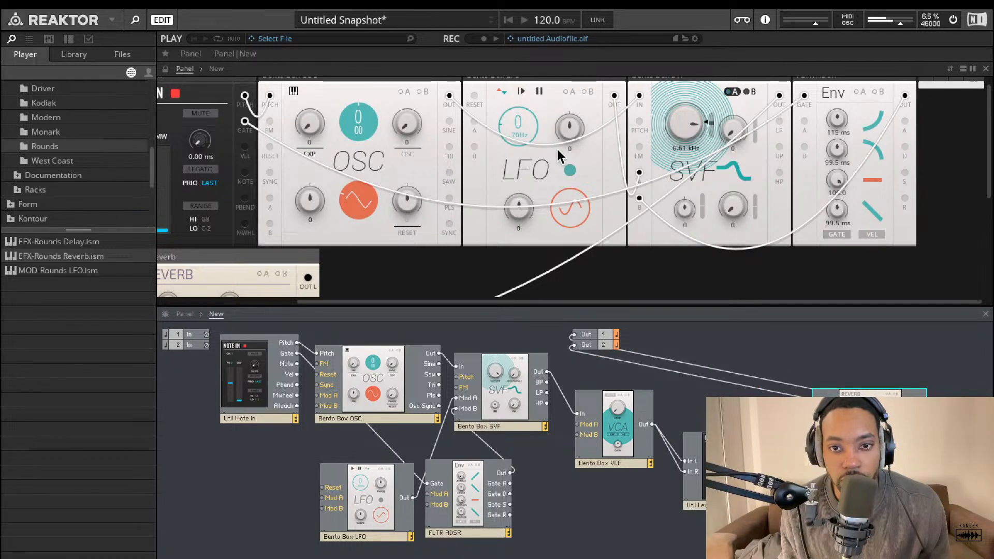
pyautogui.scroll(-2, 559, 155)
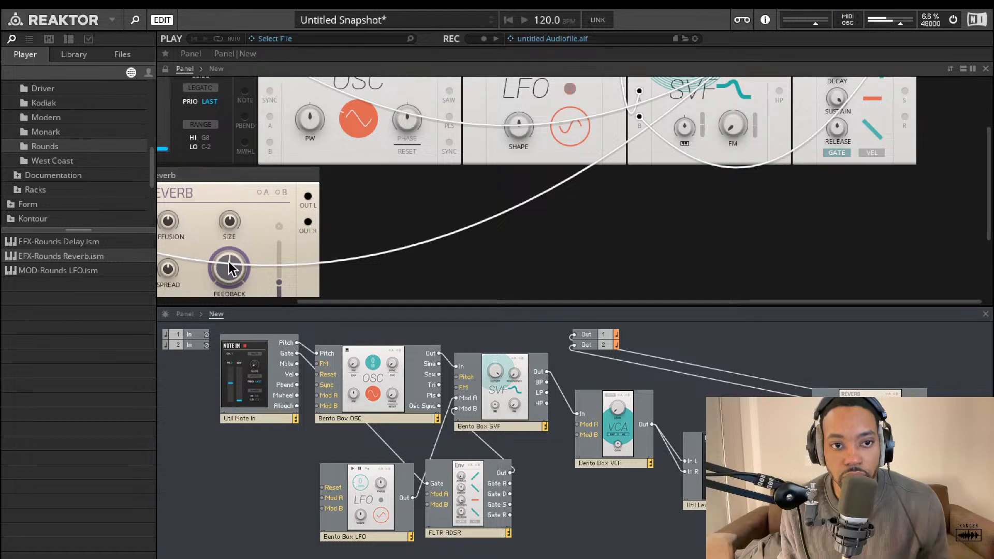
pyautogui.scroll(2, 505, 239)
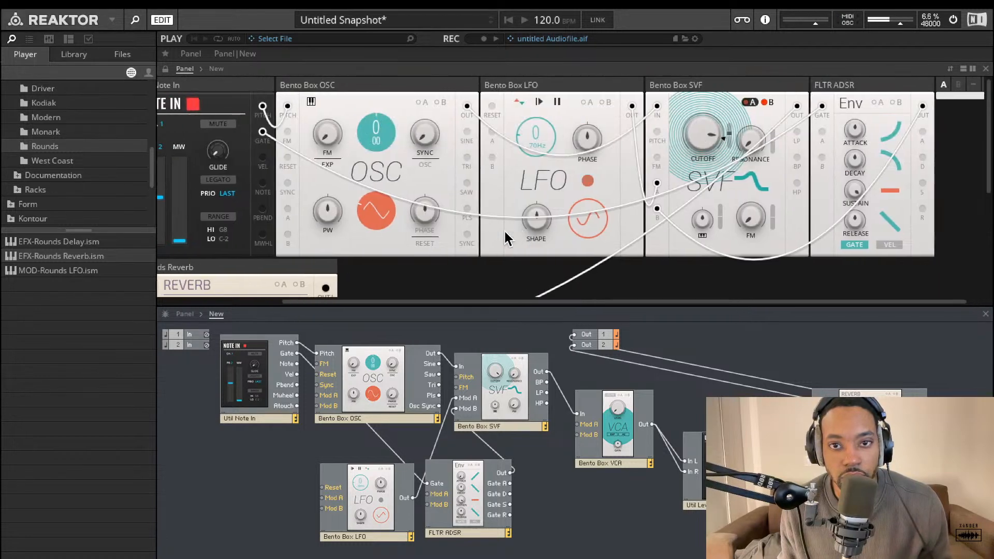
# Set the LFO rate to 4.05 Hz and adjust the SVF filter's keyboard tracking.
pyautogui.hscroll(-1, 506, 239)
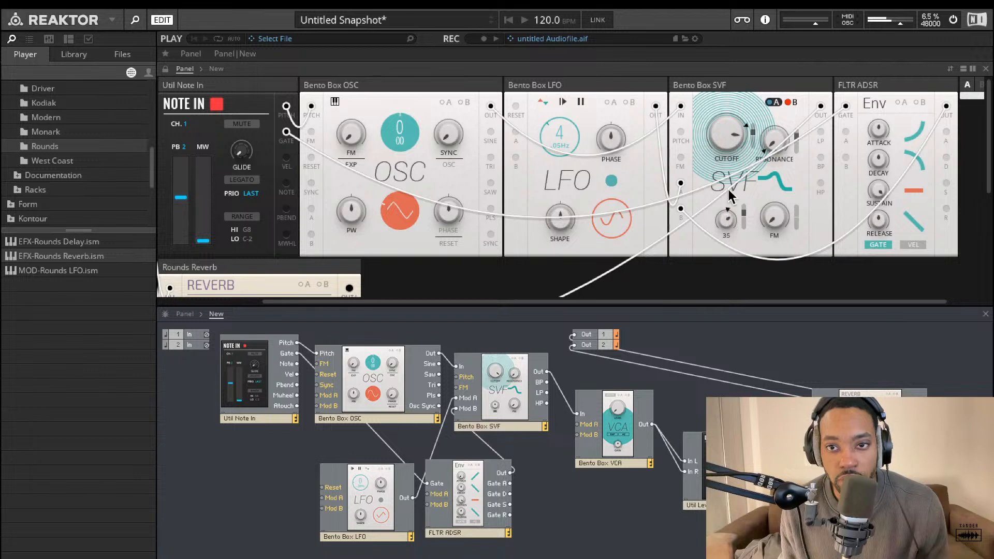
pyautogui.moveTo(715, 246); pyautogui.dragTo(749, 208)
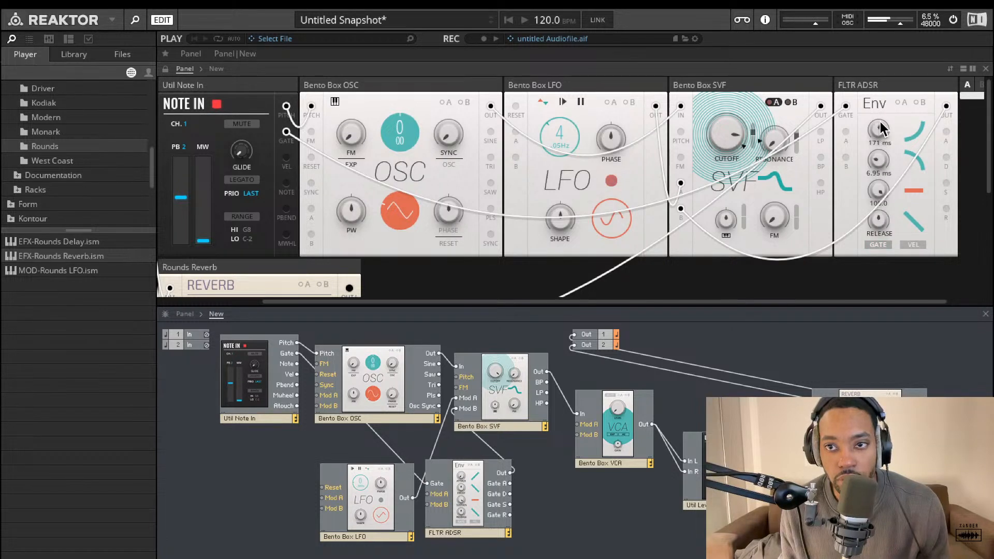
# Lower the filter envelope's attack and sustain, and raise the oscillator's PW.
pyautogui.moveTo(880, 123); pyautogui.dragTo(881, 142)
pyautogui.moveTo(882, 199); pyautogui.dragTo(857, 300)
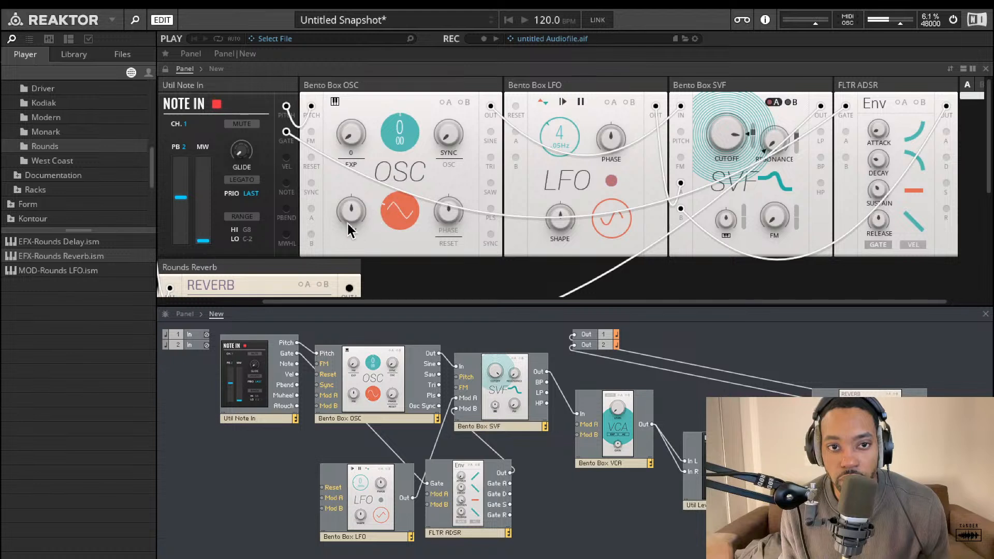
pyautogui.moveTo(356, 213); pyautogui.dragTo(367, 140)
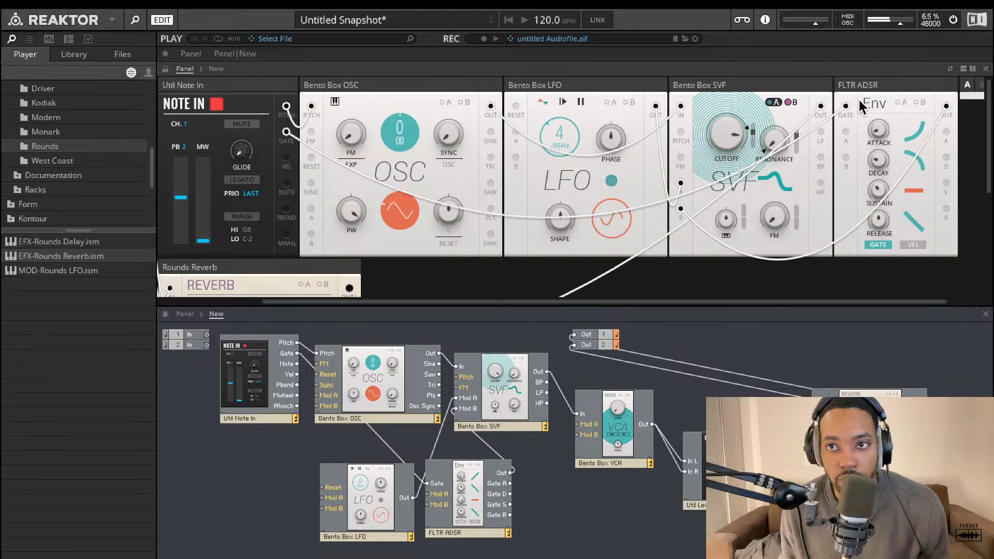
# Raise the LFO's Shape to 94.5.
pyautogui.scroll(-5, 699, 158)
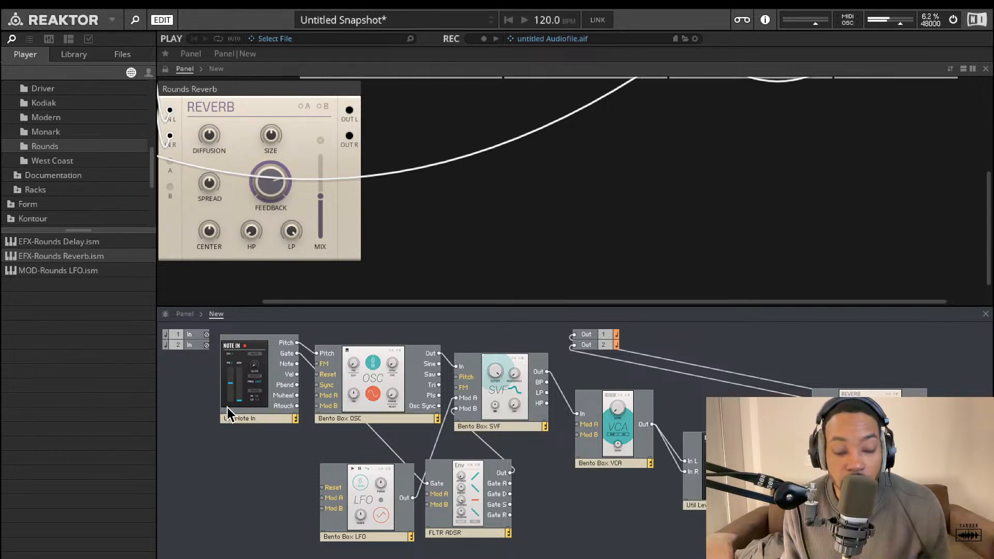
pyautogui.scroll(5, 352, 287)
pyautogui.hscroll(-2, 353, 287)
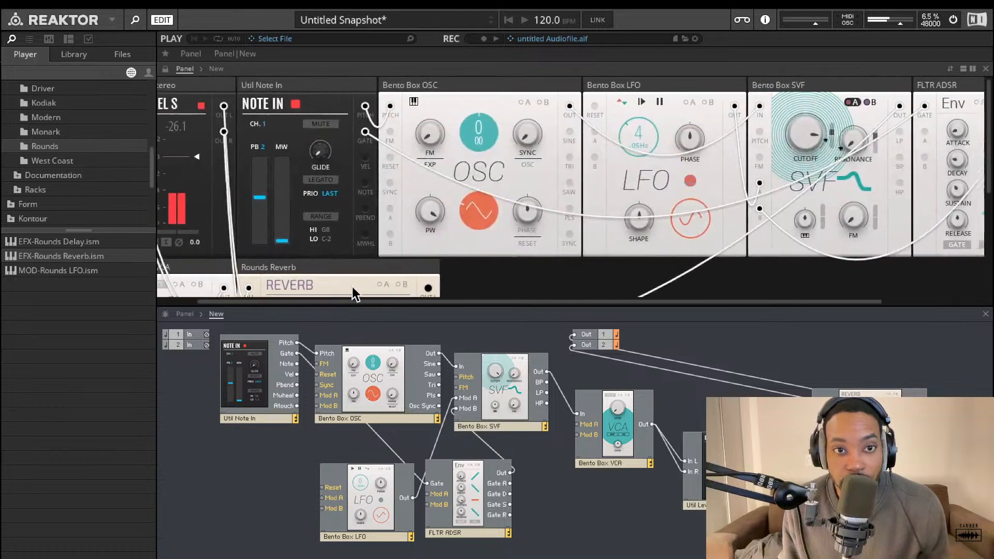
pyautogui.hscroll(-3, 352, 287)
pyautogui.scroll(1, 399, 249)
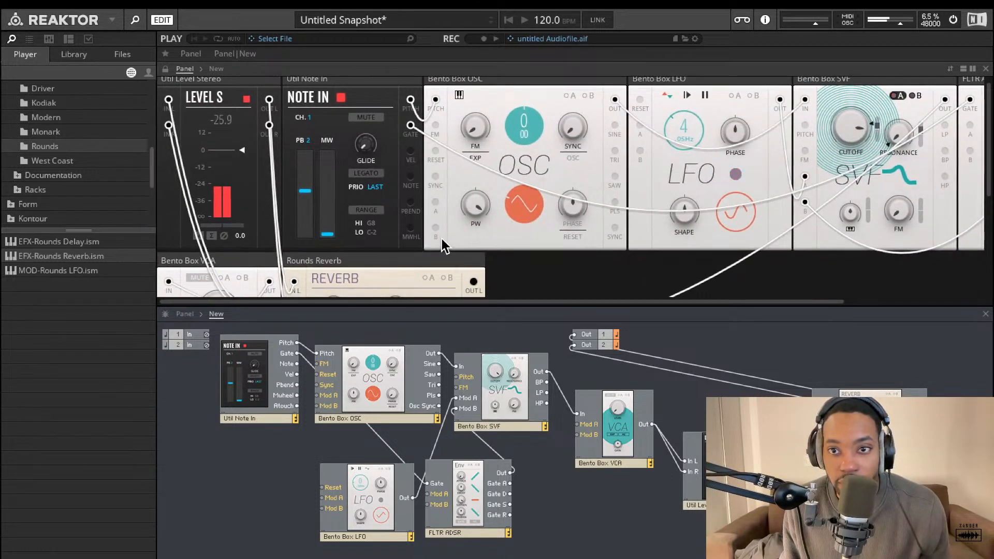
pyautogui.hscroll(5, 442, 238)
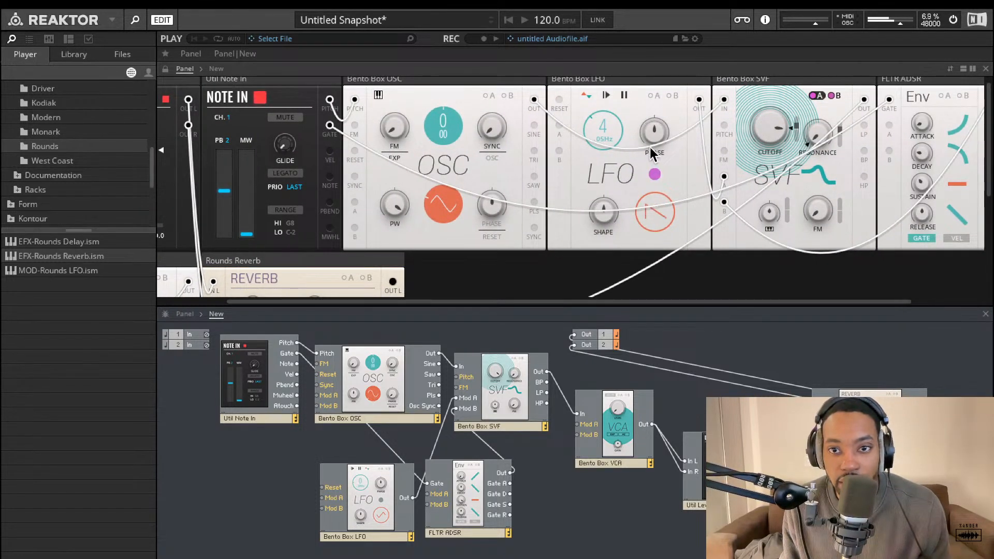
pyautogui.moveTo(602, 212); pyautogui.dragTo(604, 134)
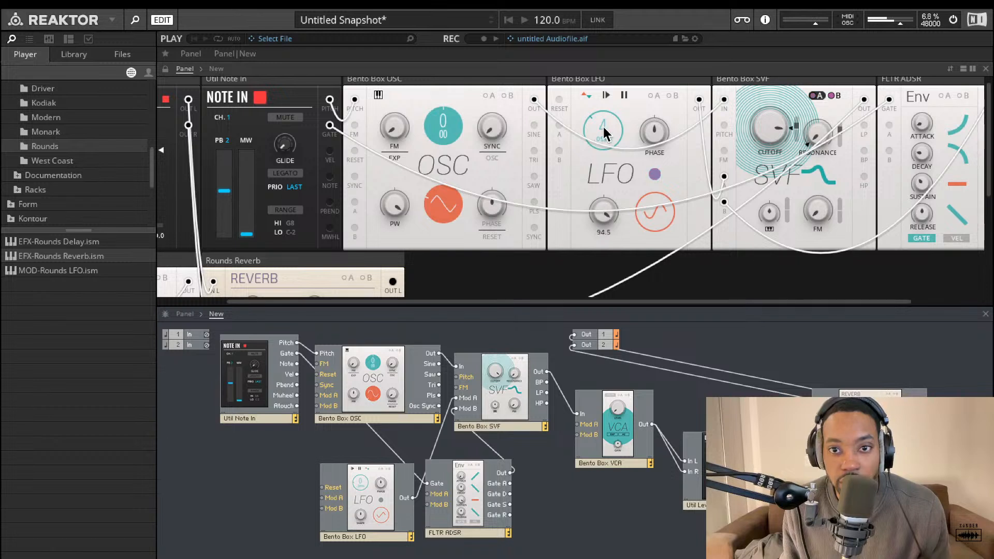
# Lower the LFO's Shape to 22.6 and reset its Phase to 0.
pyautogui.moveTo(607, 214); pyautogui.dragTo(655, 404)
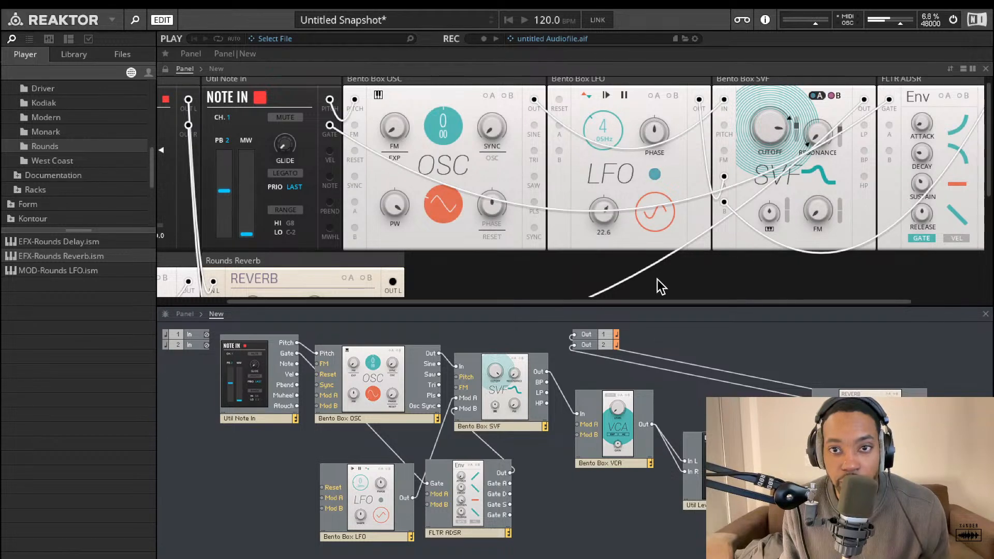
pyautogui.moveTo(655, 136)
pyautogui.mouseDown()
pyautogui.moveTo(655, 44)
pyautogui.moveTo(663, 102)
pyautogui.moveTo(652, 148)
pyautogui.mouseUp()
pyautogui.doubleClick(656, 135)
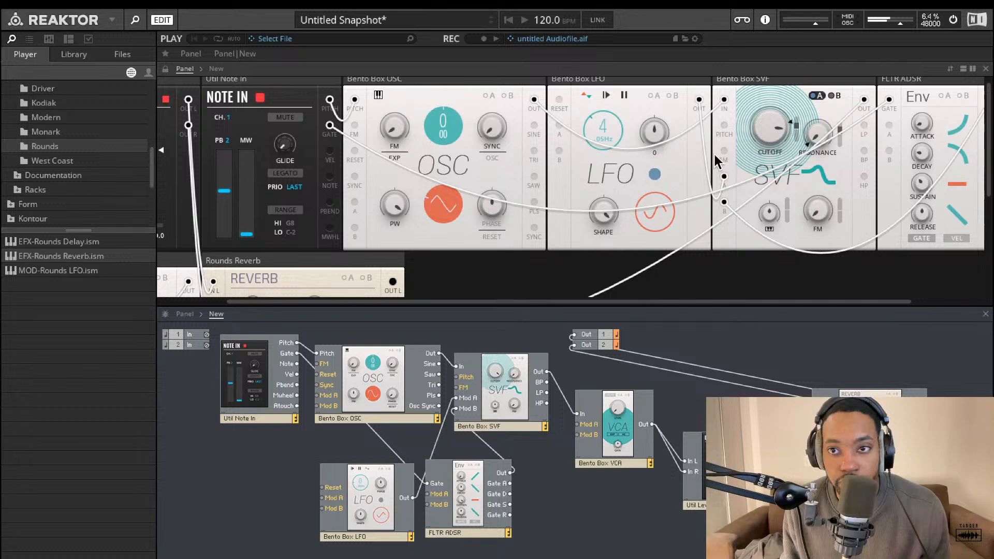
# Duplicate the Bento Box LFO, place the copy below the original and wire its output to the filter envelope's Mod A input.
pyautogui.hscroll(3, 713, 153)
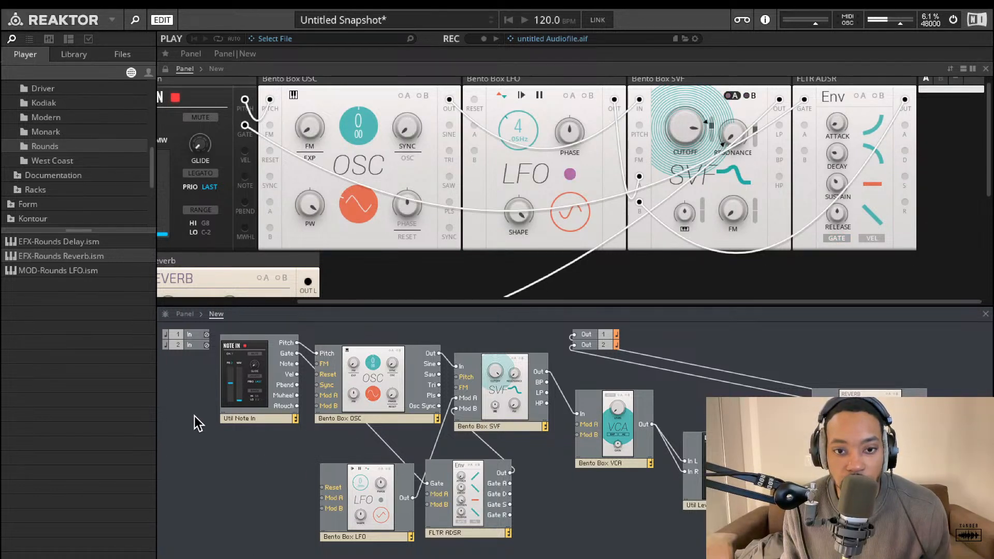
pyautogui.click(370, 505)
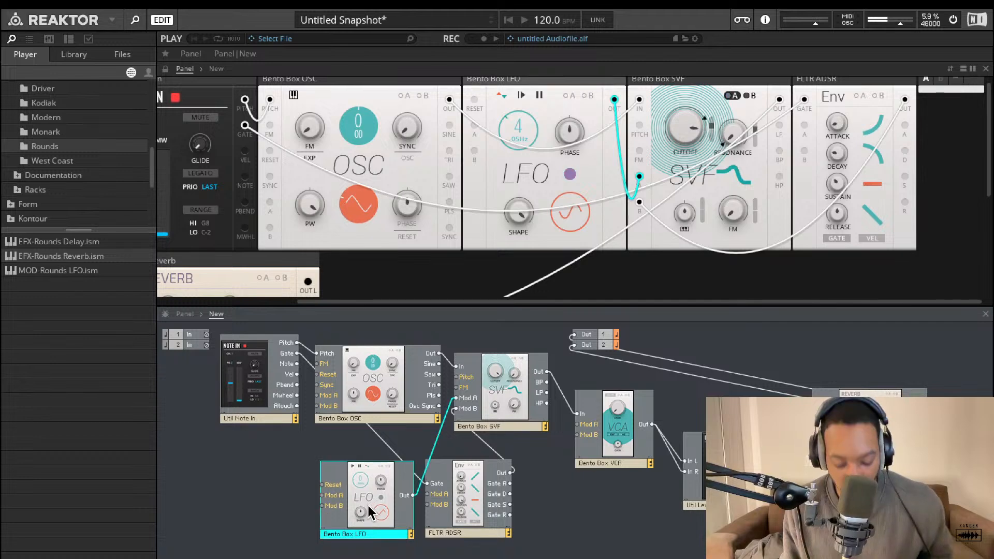
pyautogui.hotkey('ctrl', 'd')
pyautogui.moveTo(369, 514); pyautogui.dragTo(368, 558)
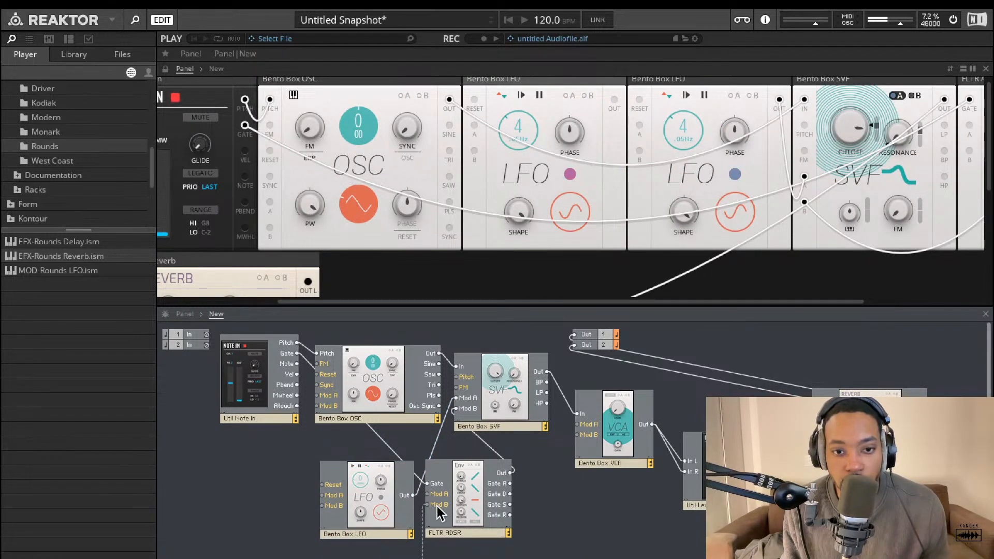
# Select modulation slot A on the FLTR ADSR and raise its modulation amount for the attack.
pyautogui.hscroll(3, 676, 176)
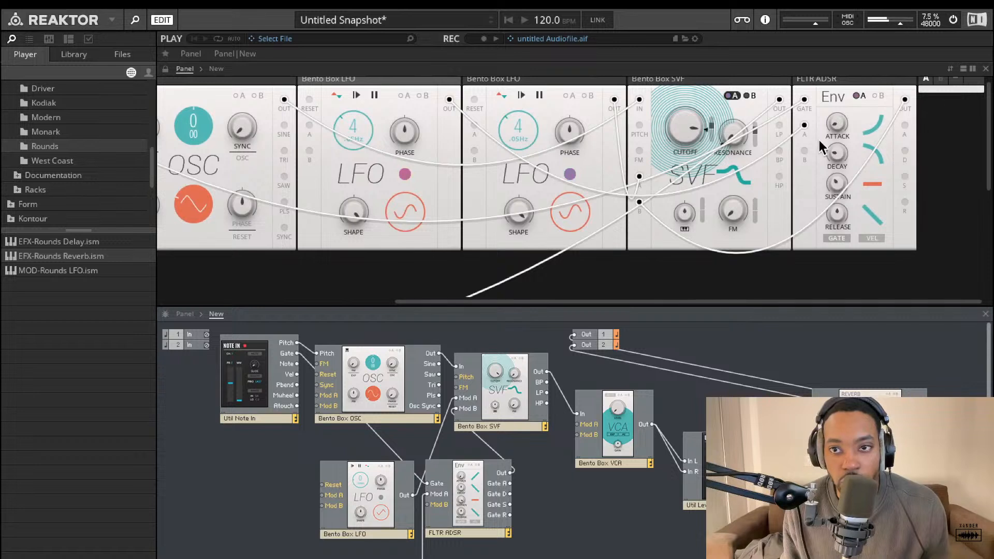
pyautogui.click(859, 97)
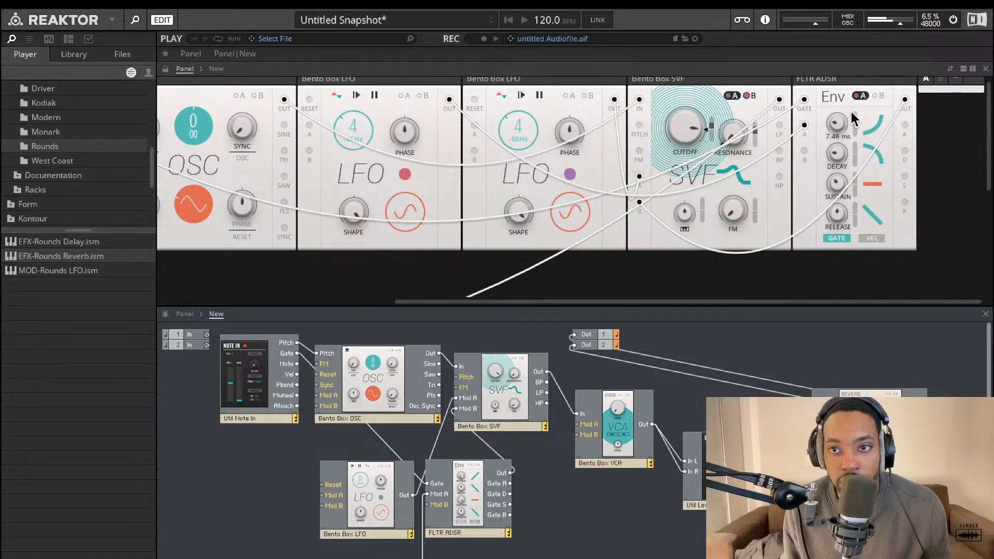
pyautogui.moveTo(856, 115); pyautogui.dragTo(860, 70)
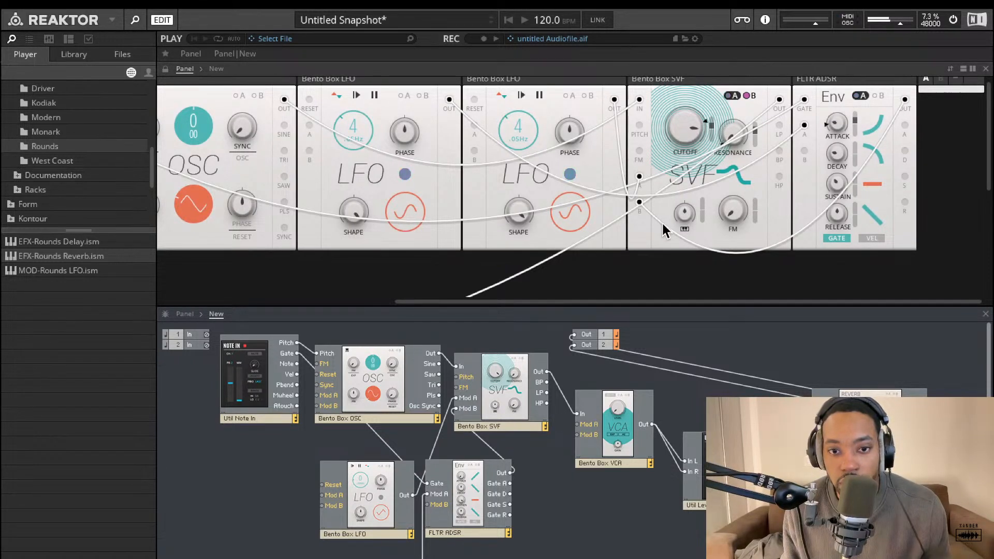
# Duplicate the FLTR ADSR, place the copy below the VCA and wire its output to the VCA's Mod A input.
pyautogui.click(467, 516)
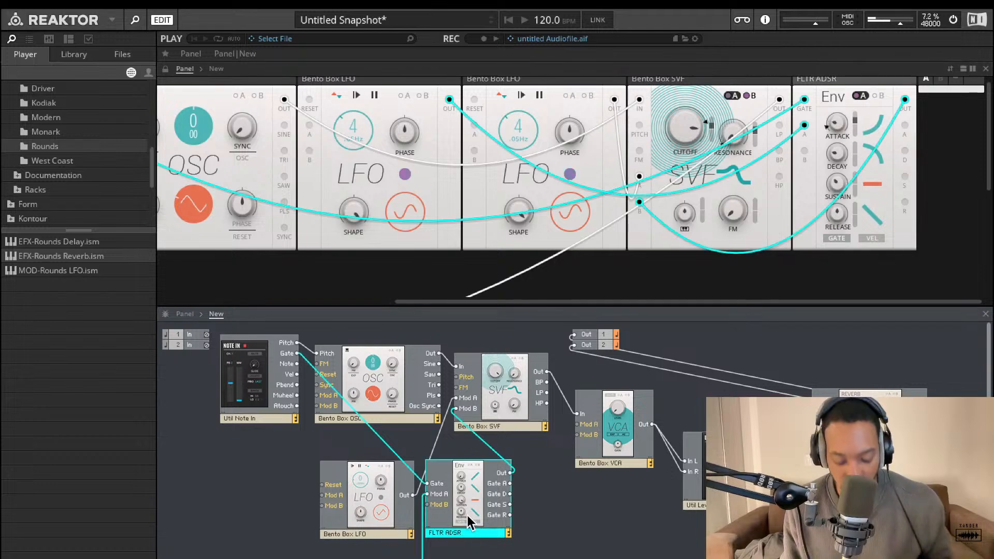
pyautogui.hotkey('ctrl', 'd')
pyautogui.moveTo(482, 533); pyautogui.dragTo(596, 547)
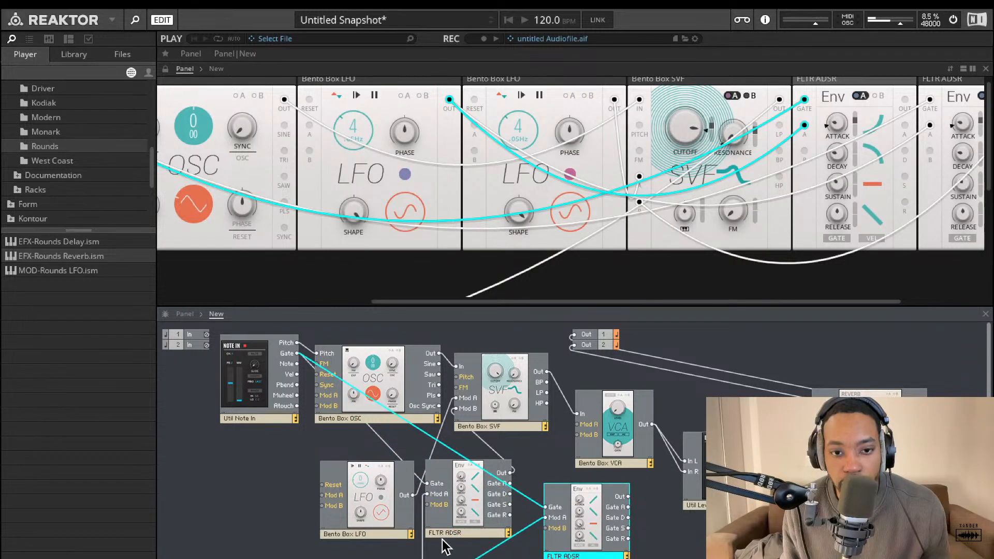
pyautogui.moveTo(629, 497); pyautogui.dragTo(576, 424)
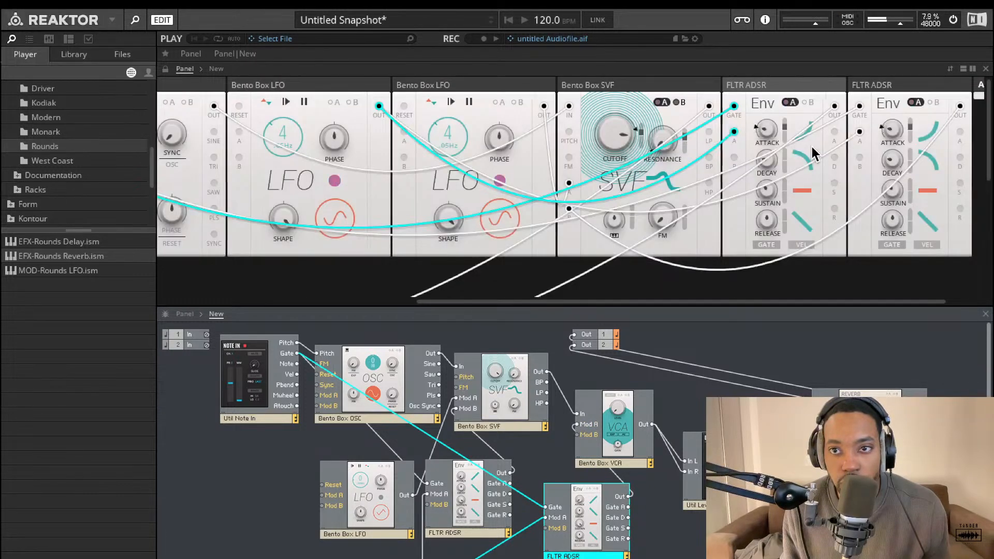
# Reposition the FLTR ADSR and both LFO blocks in the structure to space out the layout.
pyautogui.scroll(-3, 808, 151)
pyautogui.scroll(-1, 555, 391)
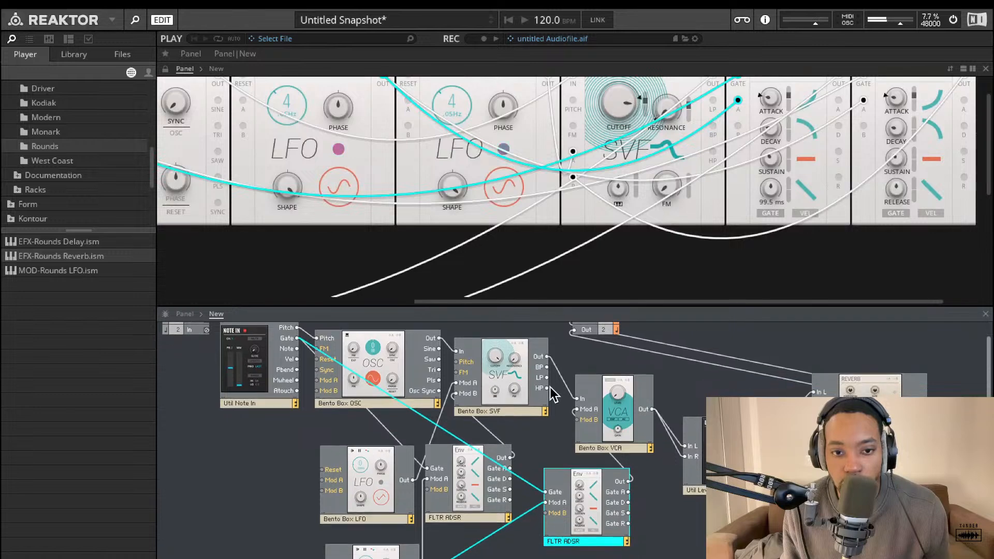
pyautogui.moveTo(472, 476); pyautogui.dragTo(474, 457)
pyautogui.moveTo(366, 479); pyautogui.dragTo(347, 477)
pyautogui.moveTo(388, 558); pyautogui.dragTo(344, 556)
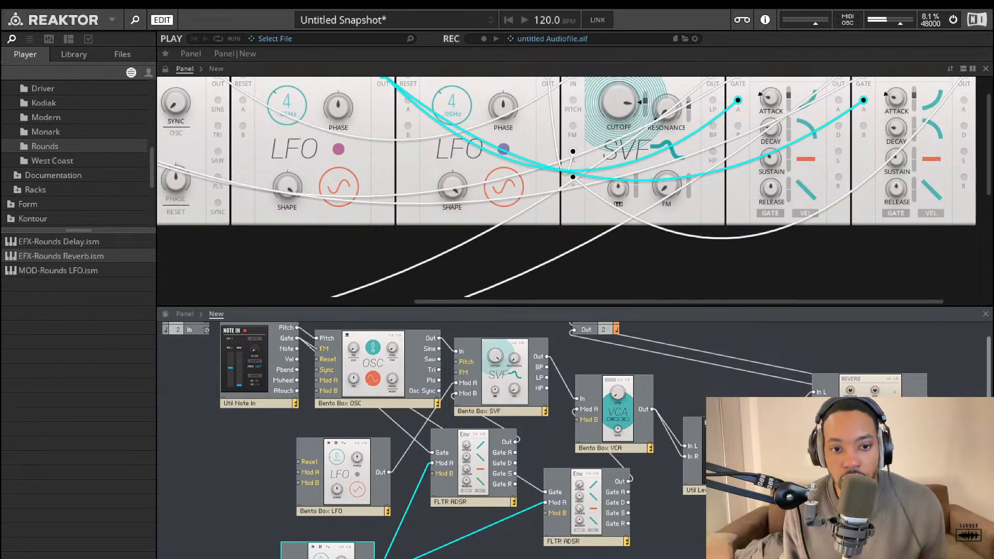
pyautogui.press('Escape')
# Rename the duplicated envelope feeding the VCA as AMP ADSR.
pyautogui.doubleClick(561, 541)
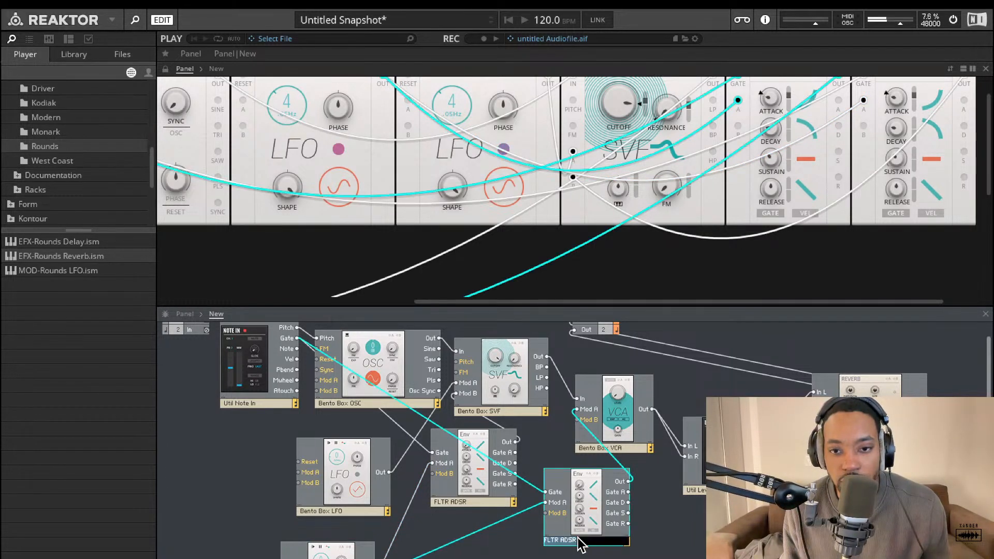
pyautogui.click(562, 541)
pyautogui.moveTo(560, 541); pyautogui.dragTo(542, 540)
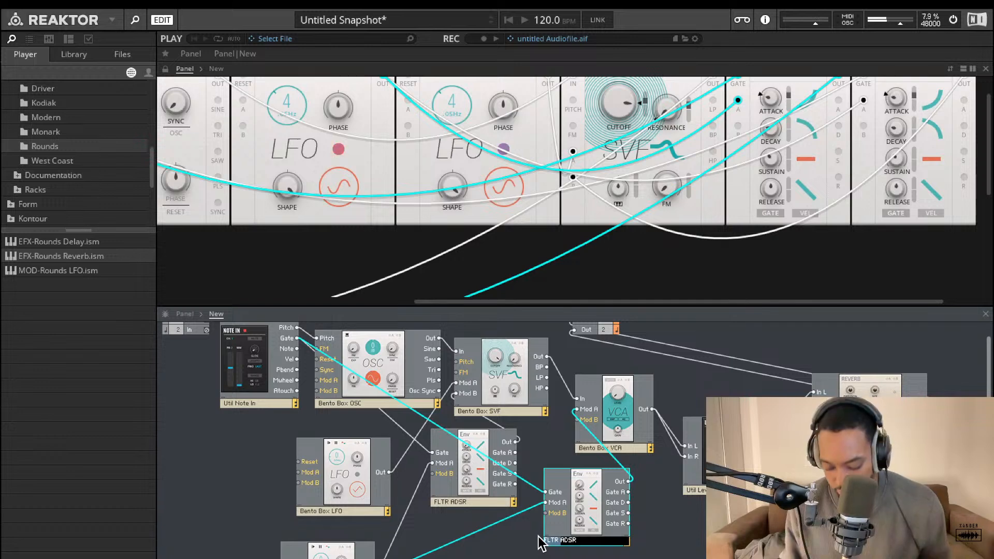
pyautogui.press('BackSpace')
pyautogui.write('AMP')
pyautogui.press('Return')
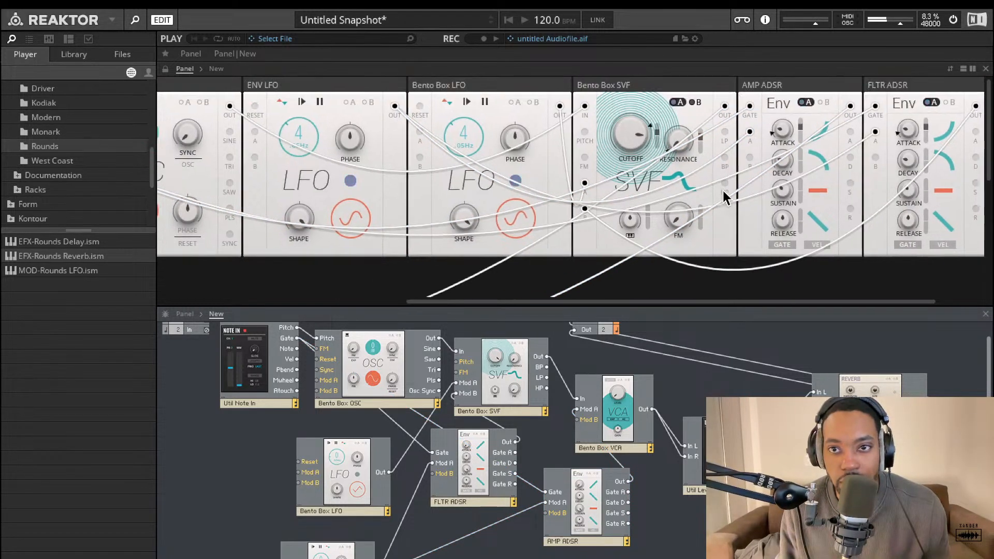
# Turn down the VCA's Level and let modulation slot A drive it with the amp envelope.
pyautogui.hscroll(1, 809, 118)
pyautogui.scroll(-5, 624, 225)
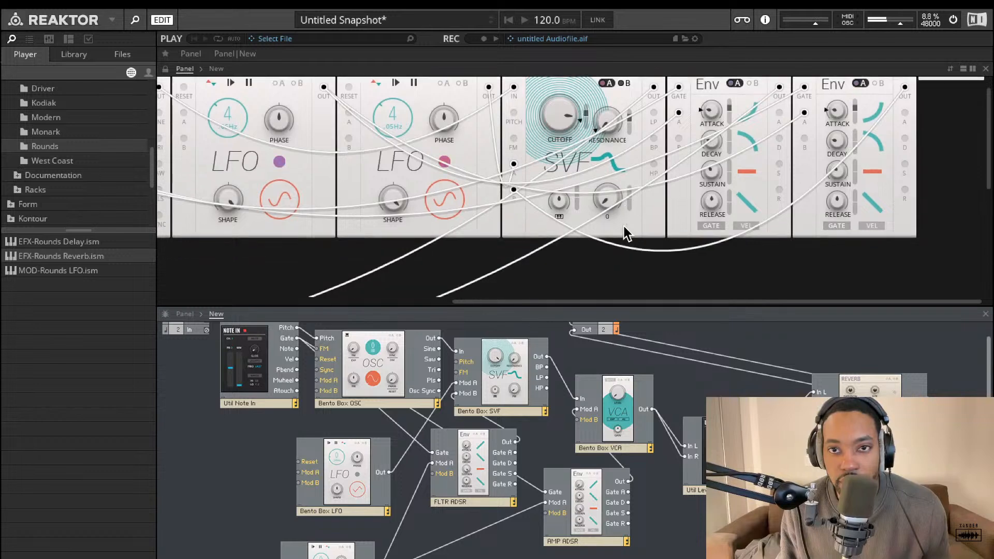
pyautogui.hscroll(-8, 614, 230)
pyautogui.scroll(3, 609, 229)
pyautogui.scroll(4, 608, 229)
pyautogui.scroll(-3, 592, 228)
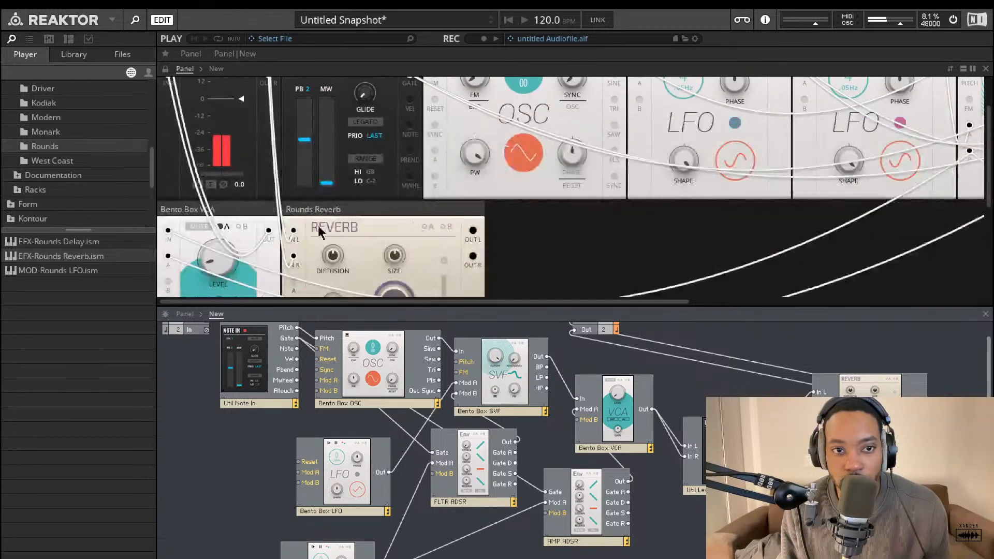
pyautogui.moveTo(219, 248); pyautogui.dragTo(245, 269)
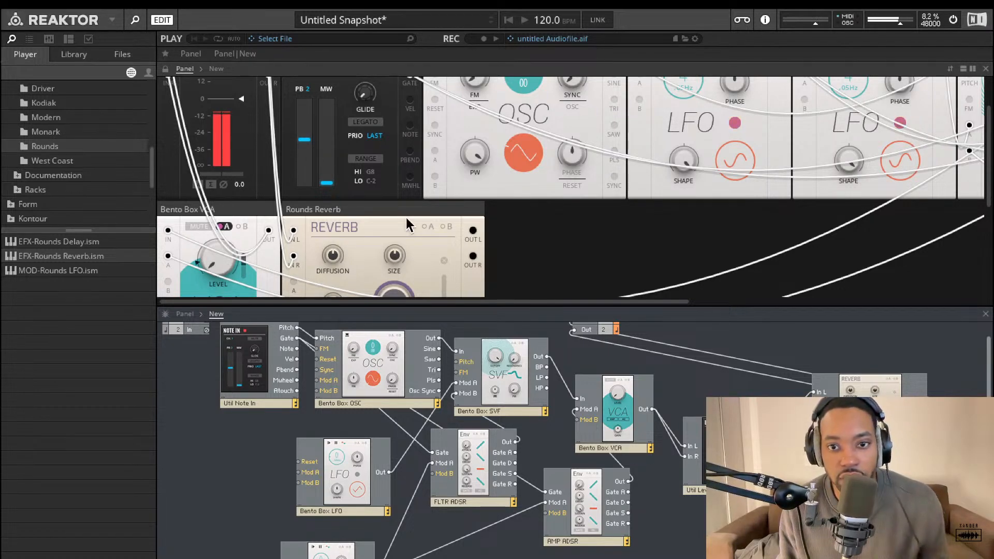
# Raise the AMP ADSR's attack and set the FLTR ADSR's attack to 32.7 ms, with modulation A applied to its decay.
pyautogui.hscroll(10, 610, 223)
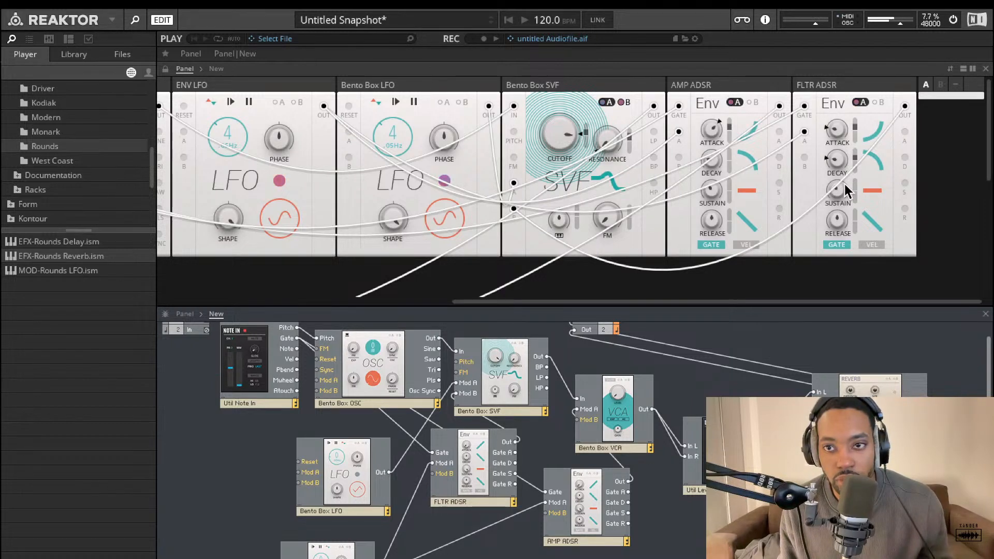
pyautogui.moveTo(850, 164)
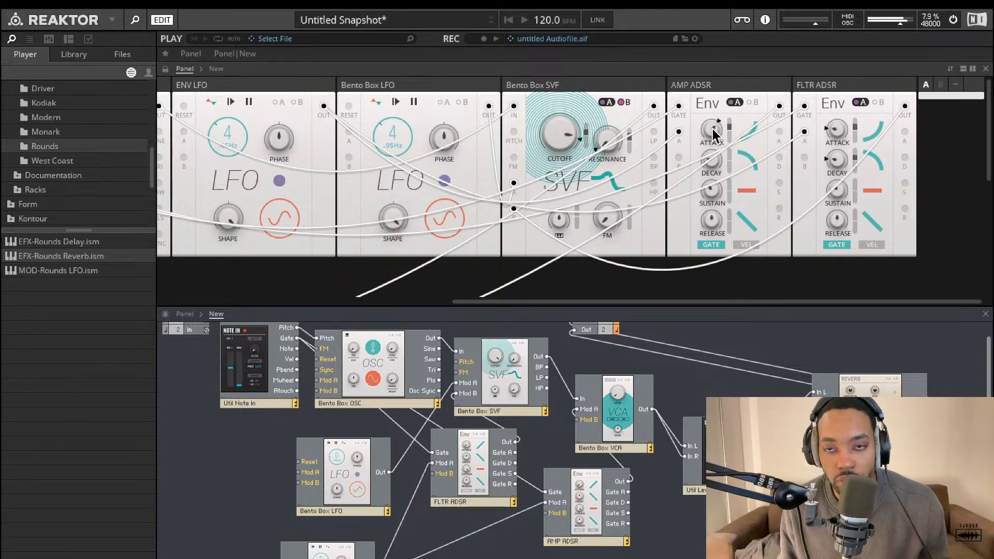
pyautogui.moveTo(837, 127)
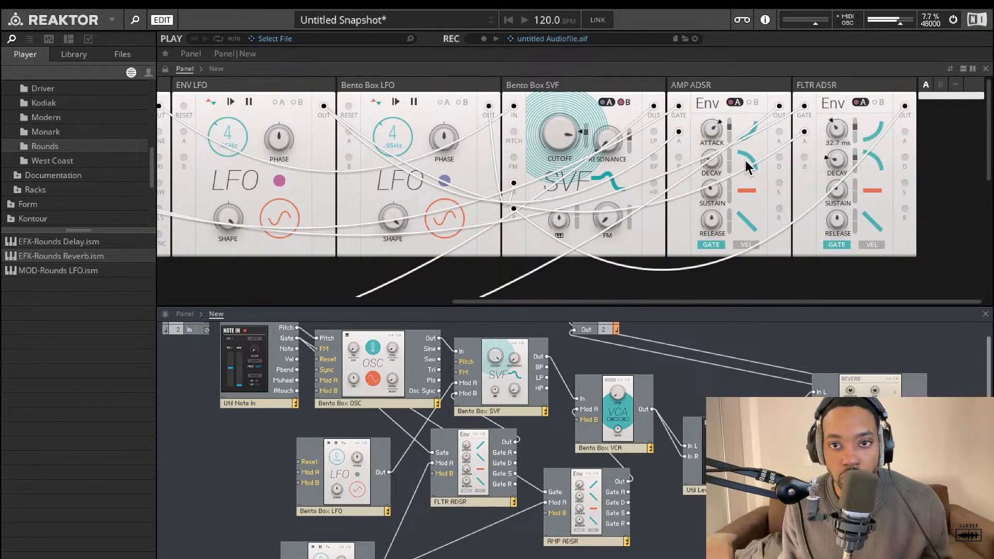
pyautogui.scroll(-3, 750, 167)
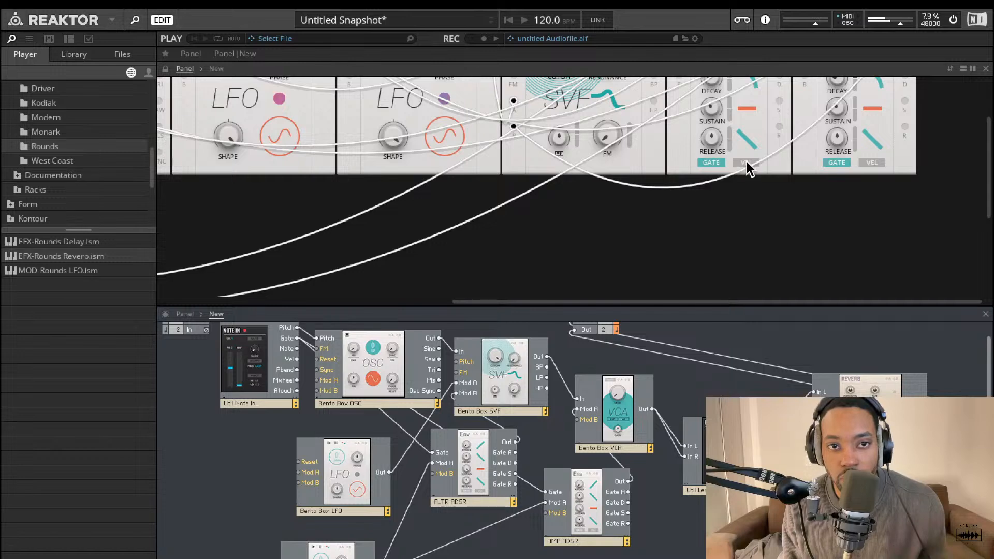
pyautogui.scroll(-4, 749, 167)
pyautogui.scroll(7, 749, 166)
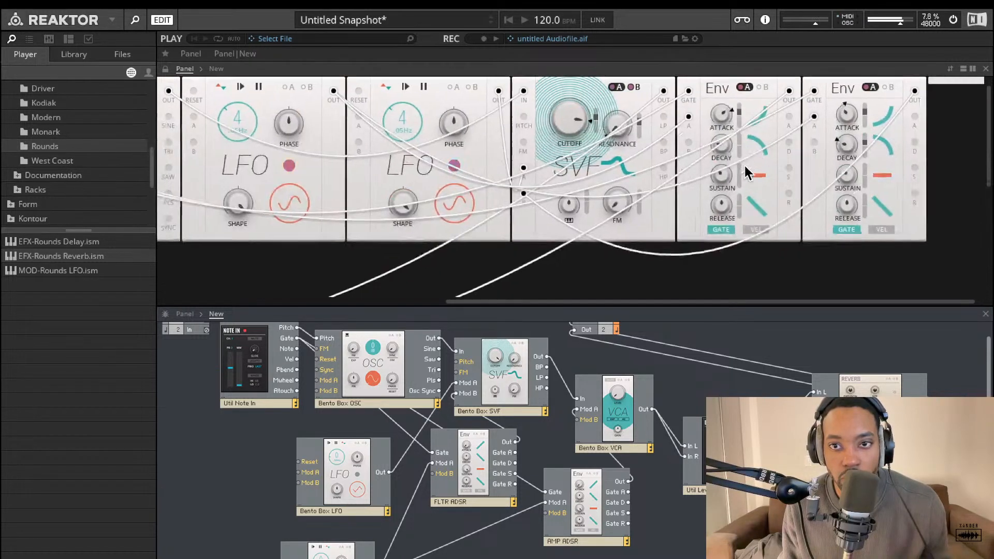
pyautogui.scroll(-3, 749, 170)
pyautogui.scroll(4, 748, 171)
pyautogui.hscroll(-2, 749, 171)
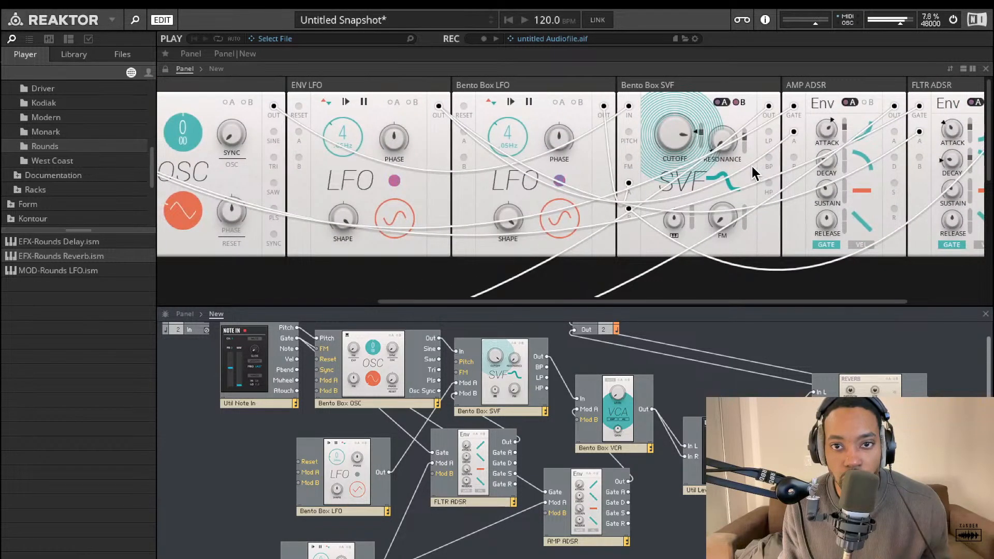
# Raise the AMP ADSR's sustain to 64.1 and the FLTR ADSR's sustain to 75.8, and trim the filter sustain slightly.
pyautogui.hscroll(3, 753, 173)
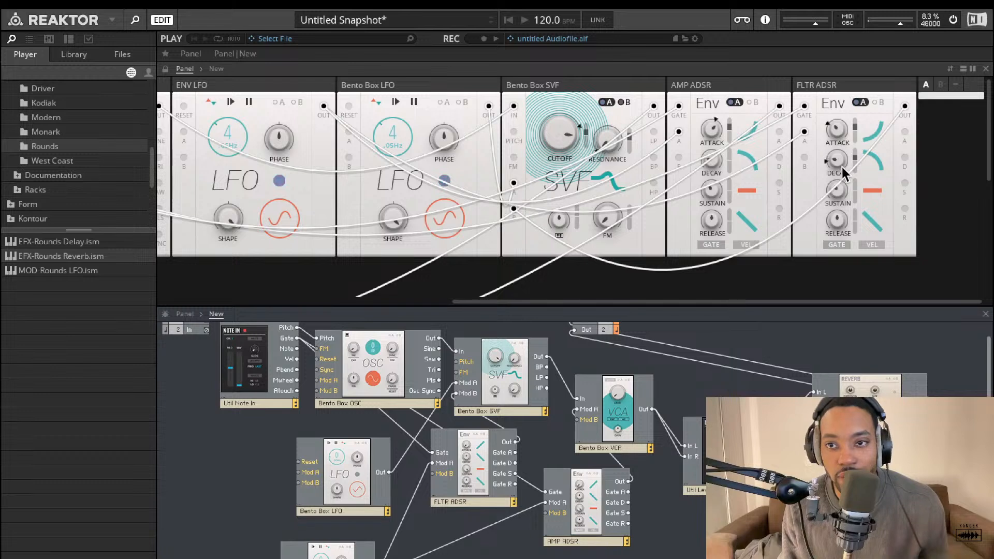
pyautogui.moveTo(834, 190); pyautogui.dragTo(846, 107)
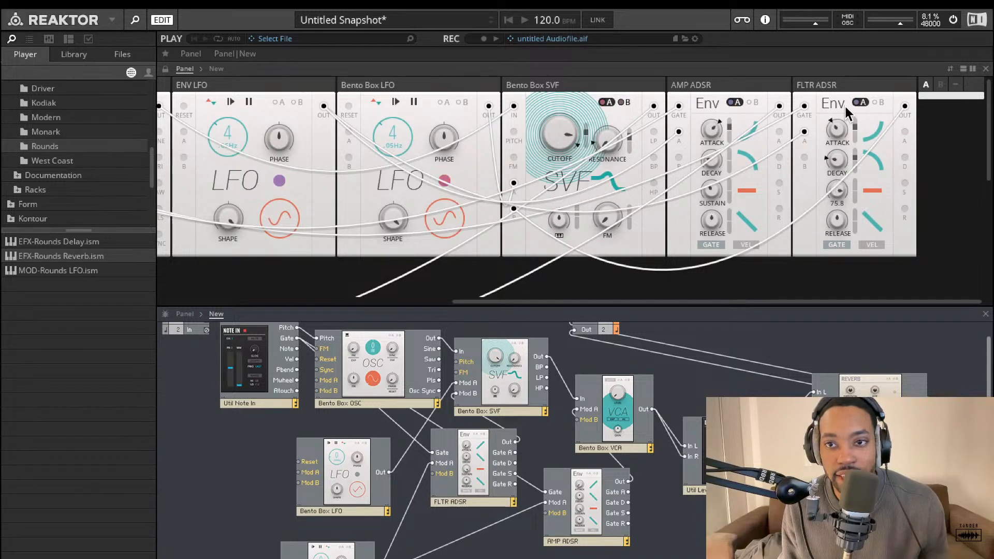
pyautogui.moveTo(723, 192); pyautogui.dragTo(736, 126)
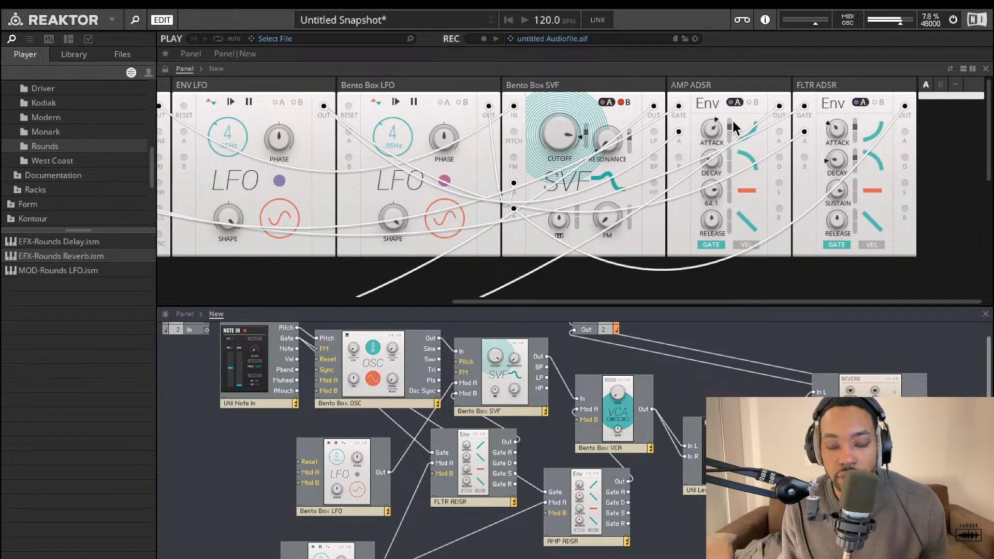
pyautogui.moveTo(837, 191); pyautogui.dragTo(832, 205)
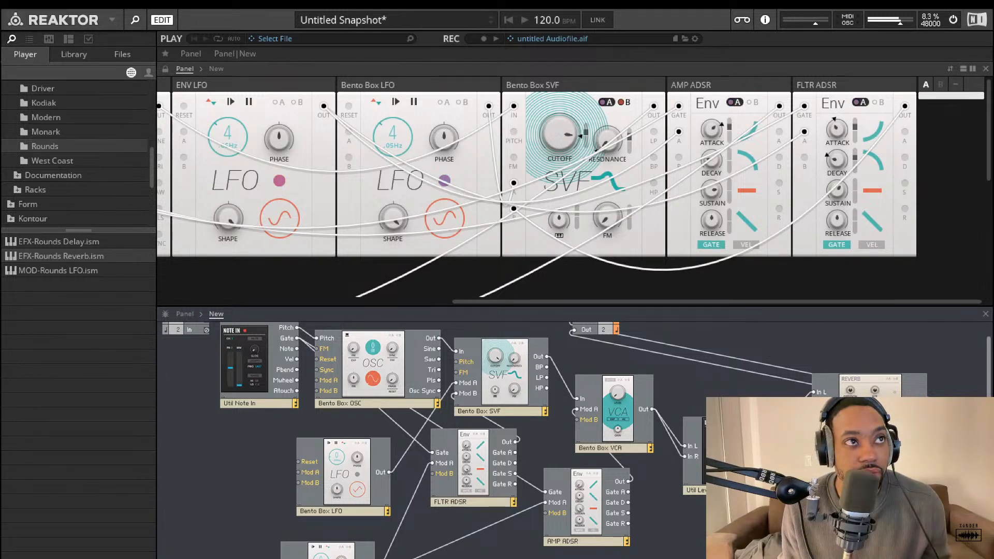
# Swap the panel and structure views to show the full signal chain from Note In to the reverb.
pyautogui.hscroll(-1, 626, 287)
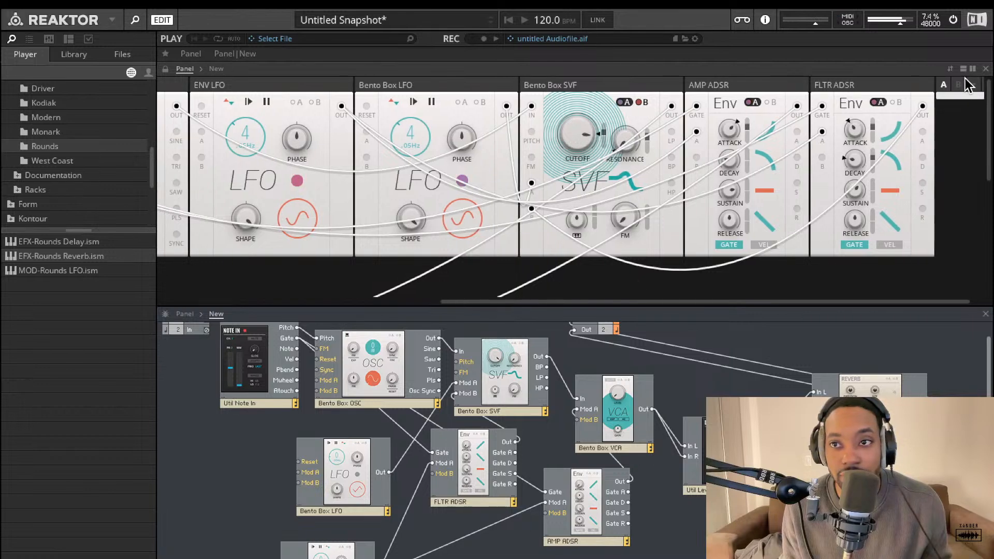
pyautogui.click(952, 69)
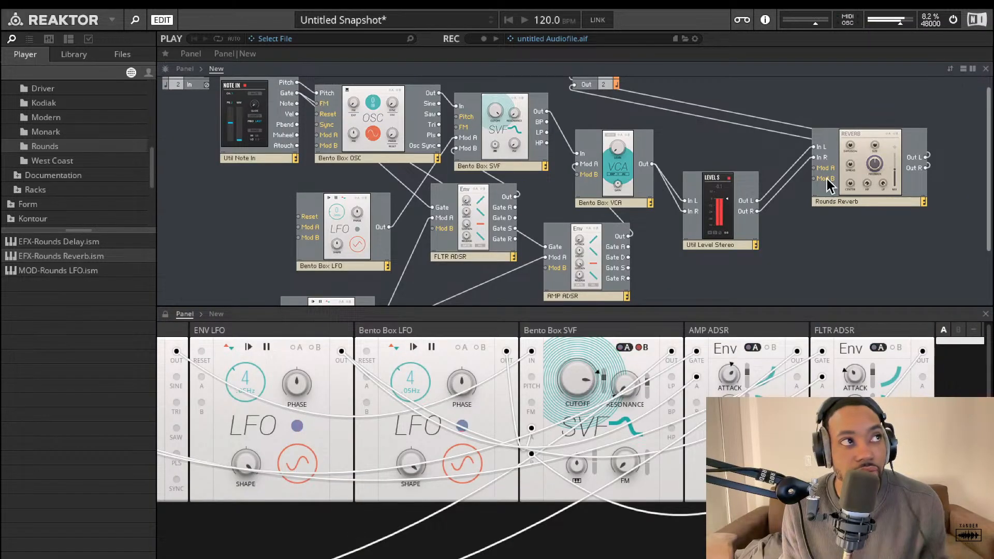
pyautogui.scroll(1, 674, 257)
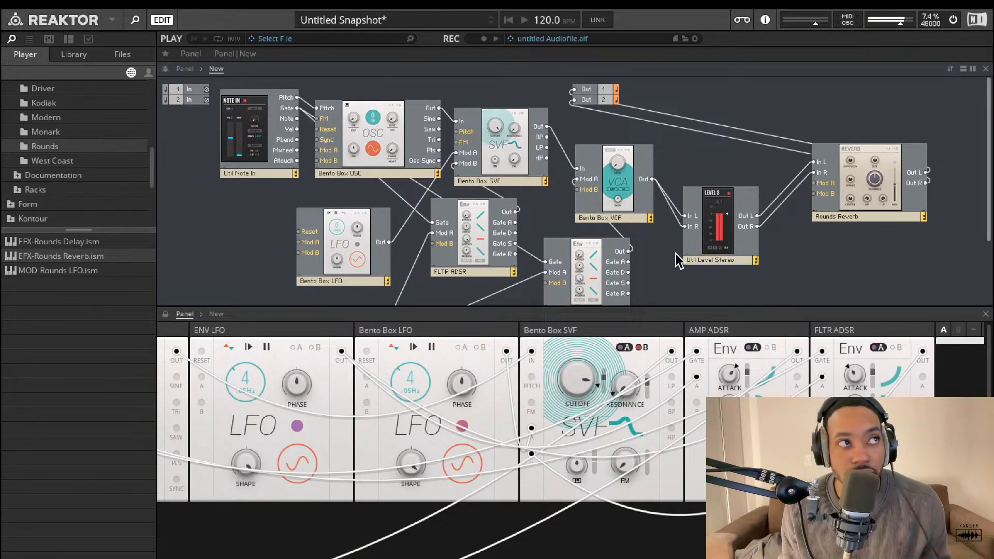